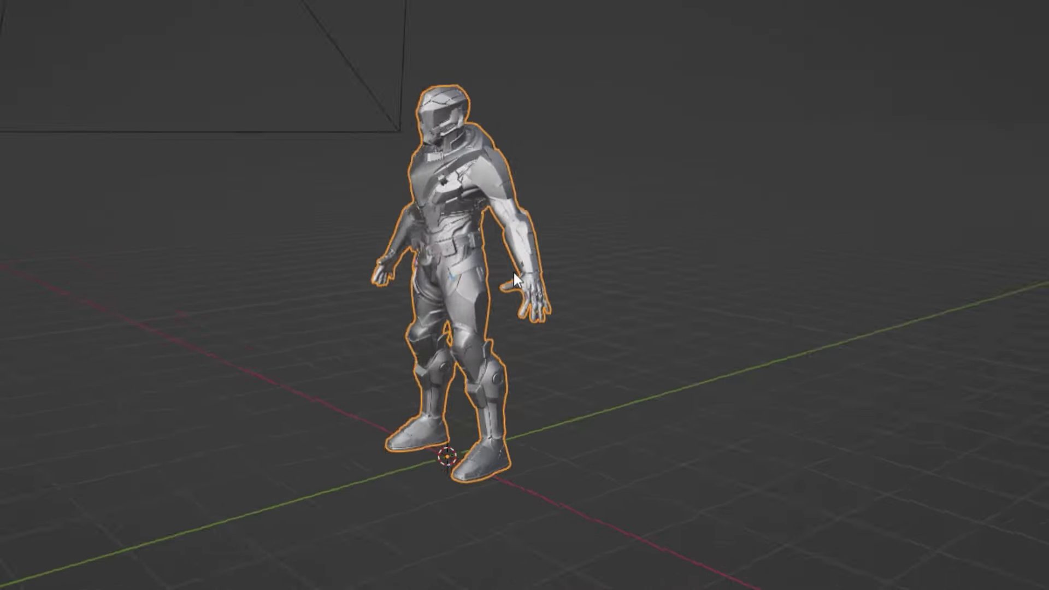
# Move the armored model up and left and rotate it into a tilted pose
pyautogui.moveTo(513, 273)
pyautogui.mouseDown(button='middle')
pyautogui.moveTo(664, 272)
pyautogui.moveTo(597, 270)
pyautogui.mouseUp(button='middle')
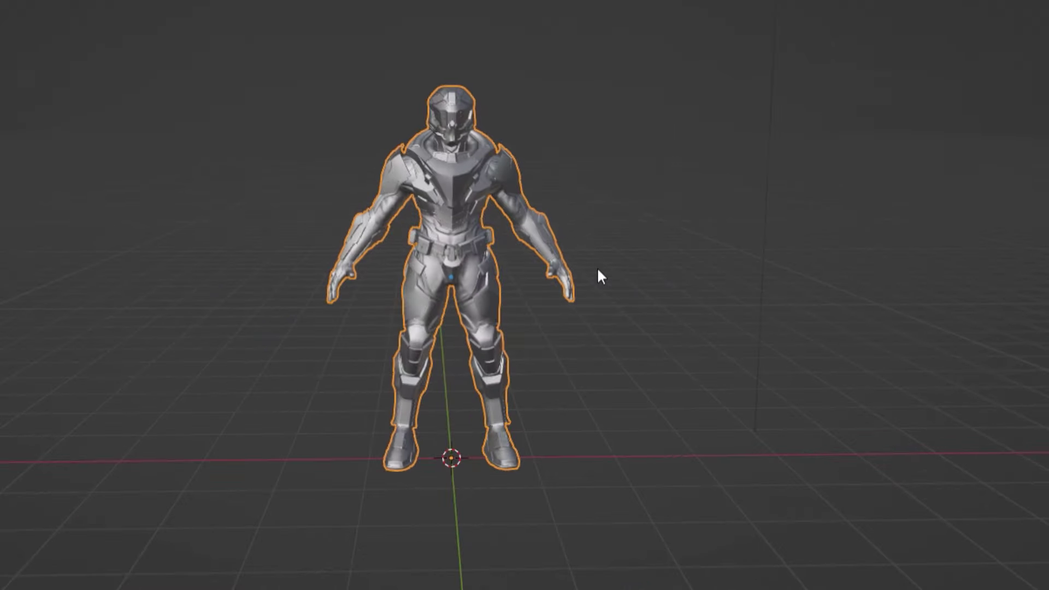
pyautogui.press('g')
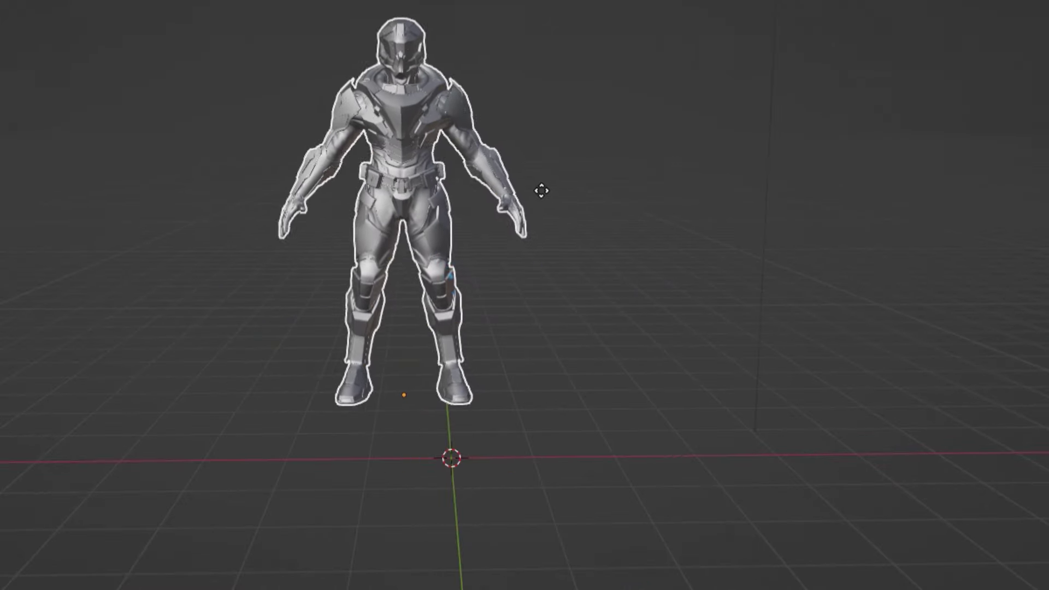
pyautogui.click(542, 165)
pyautogui.press('r')
pyautogui.click(605, 379)
pyautogui.press('s')
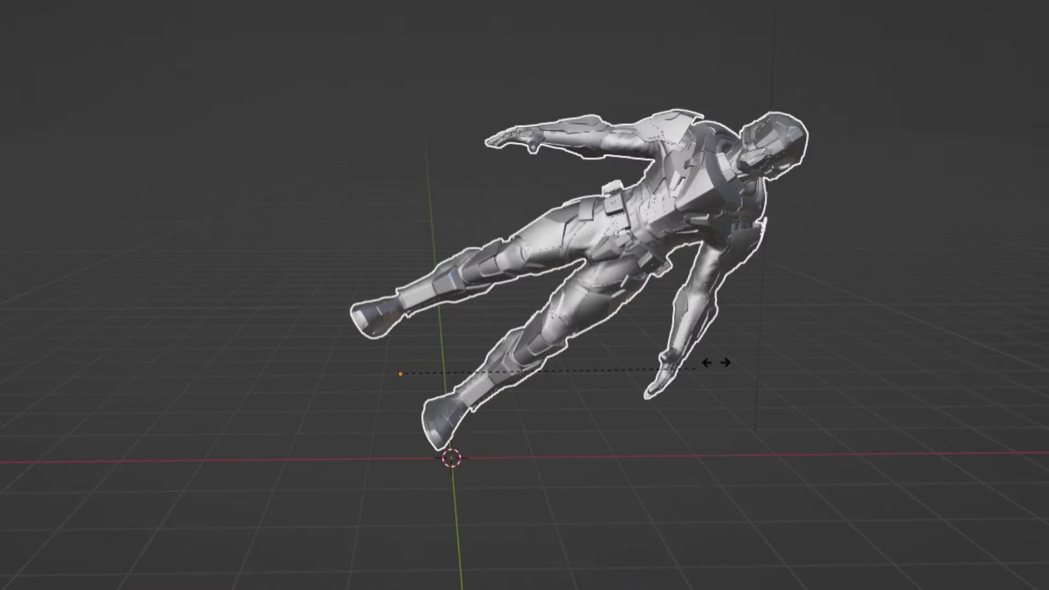
pyautogui.click(793, 357)
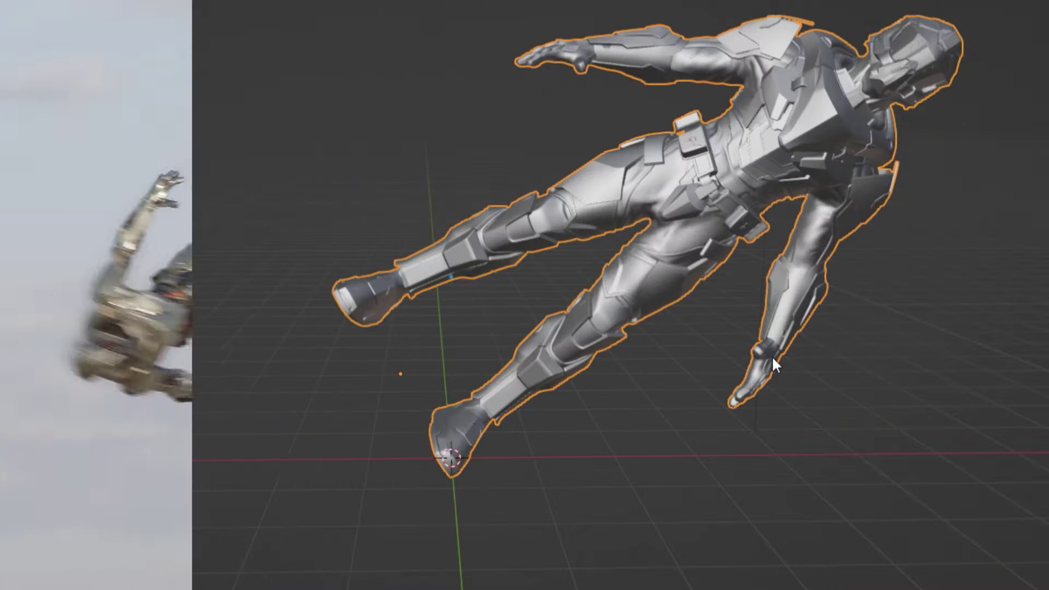
# Raise the forearm and hand bones, then orbit around the rigged character
pyautogui.press('g')
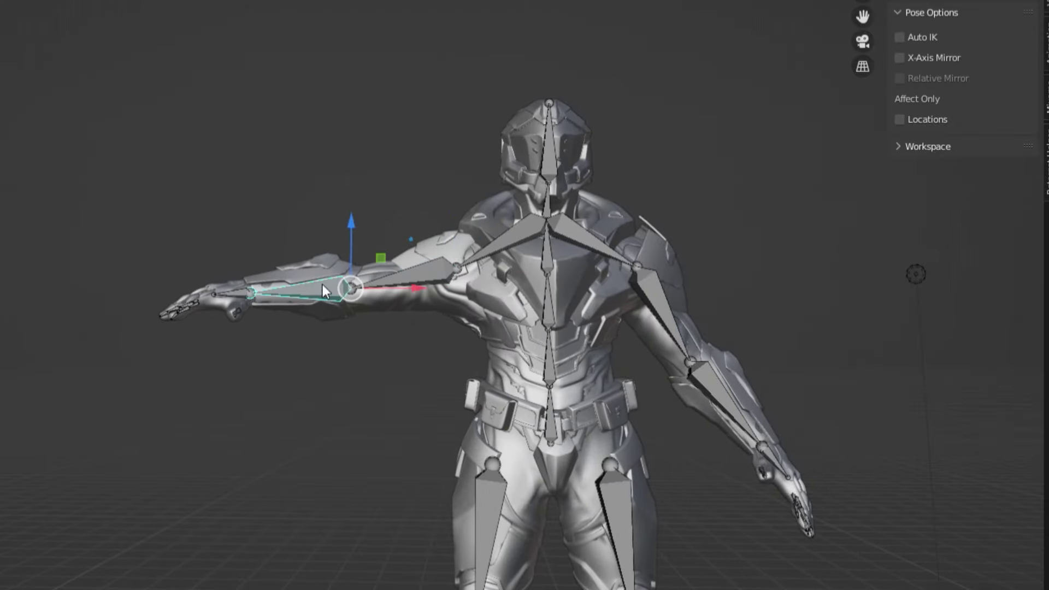
pyautogui.press('r')
pyautogui.click(347, 254)
pyautogui.click(289, 188)
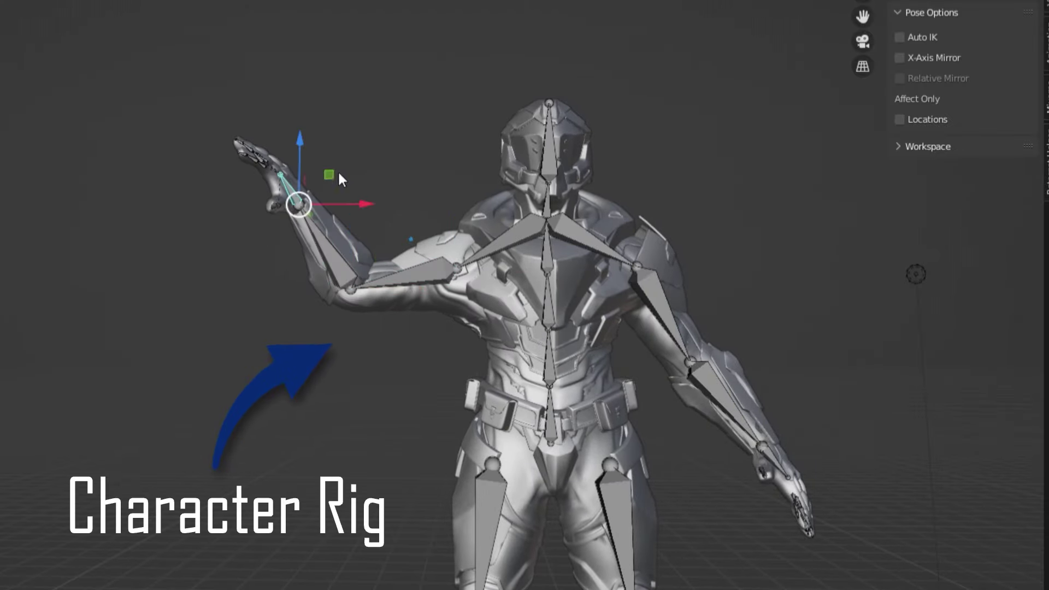
pyautogui.press('r')
pyautogui.click(518, 354)
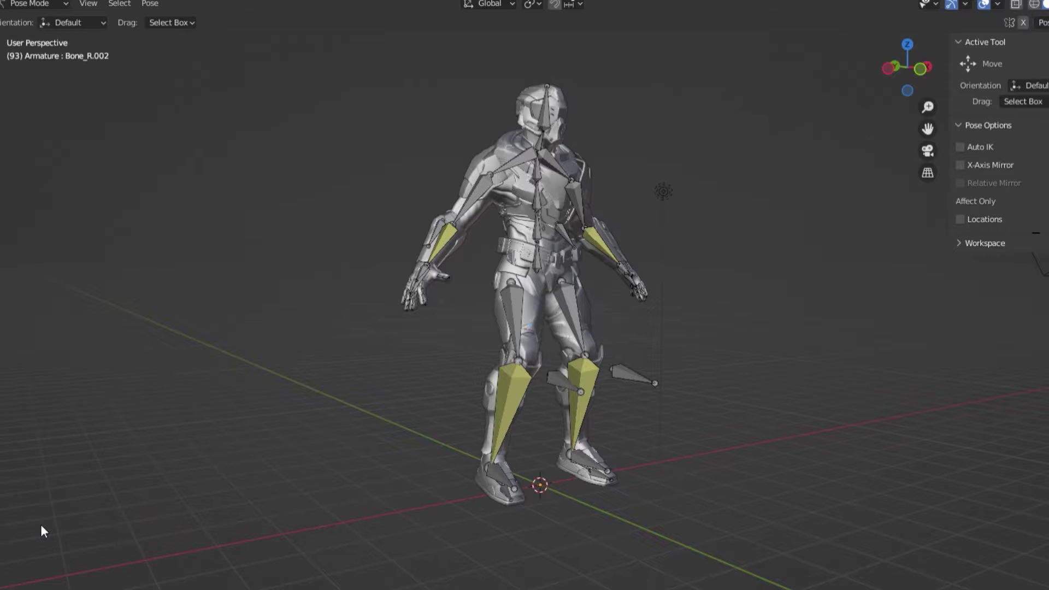
pyautogui.moveTo(40, 523)
pyautogui.mouseDown(button='middle')
pyautogui.moveTo(250, 556)
pyautogui.moveTo(528, 561)
pyautogui.moveTo(638, 546)
pyautogui.moveTo(920, 542)
pyautogui.mouseUp(button='middle')
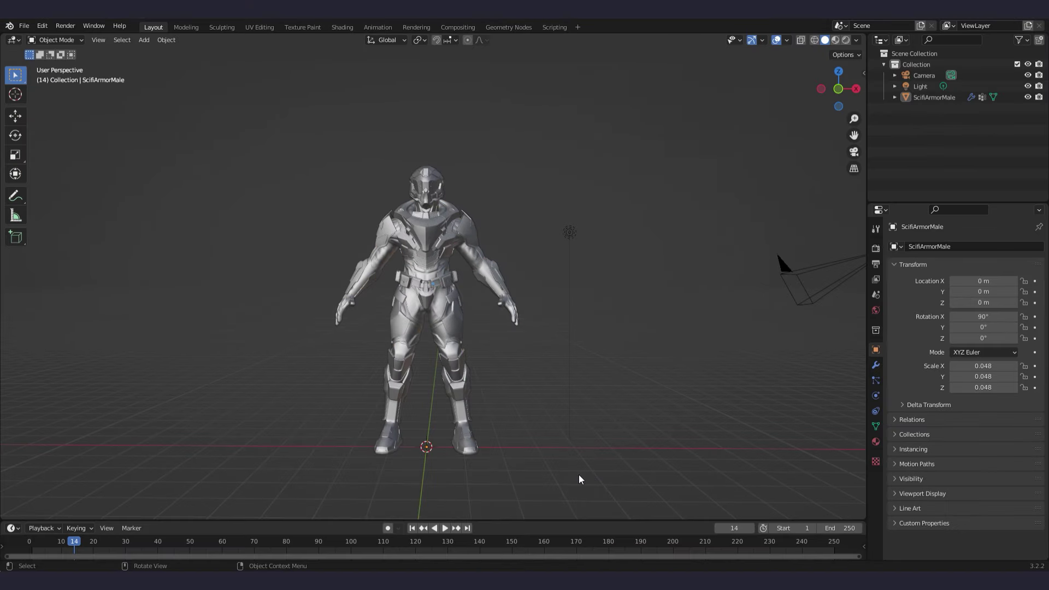
# Add a single-bone armature, switch to side view, and display it In Front
pyautogui.hotkey('shift', 'a')
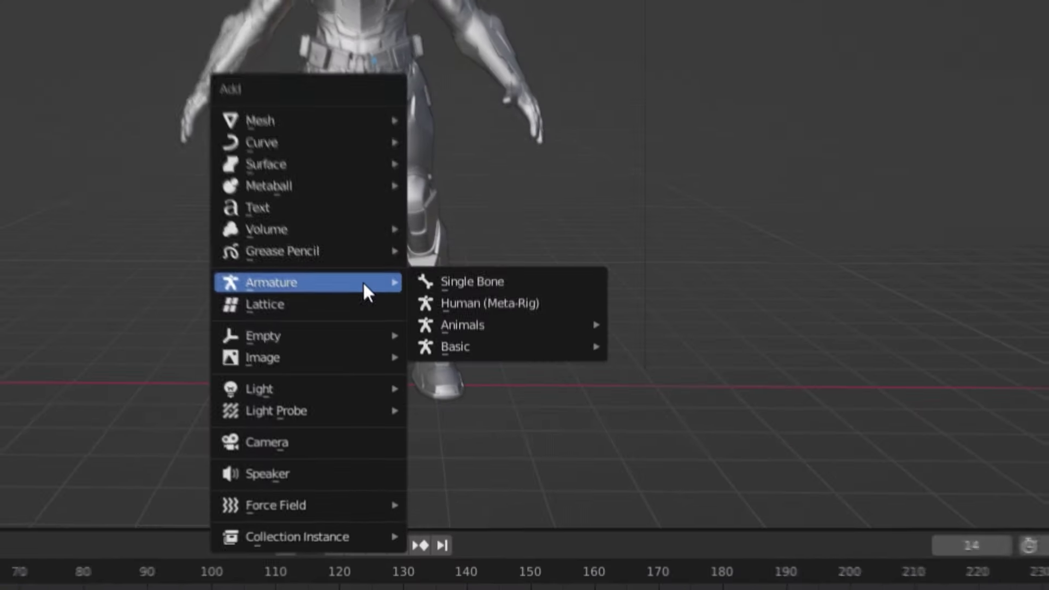
pyautogui.click(434, 280)
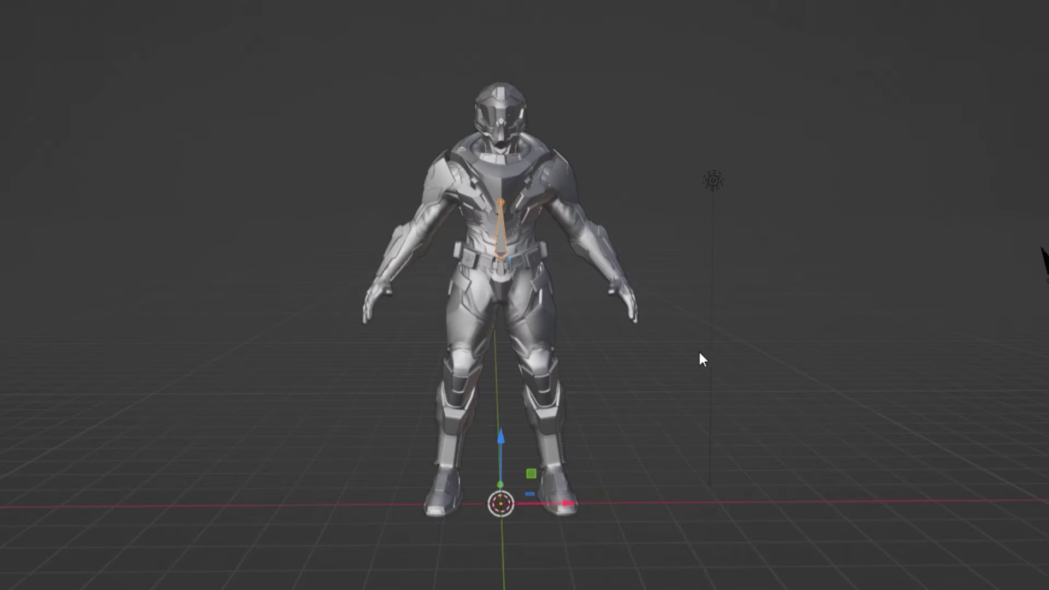
pyautogui.press('KP_3')
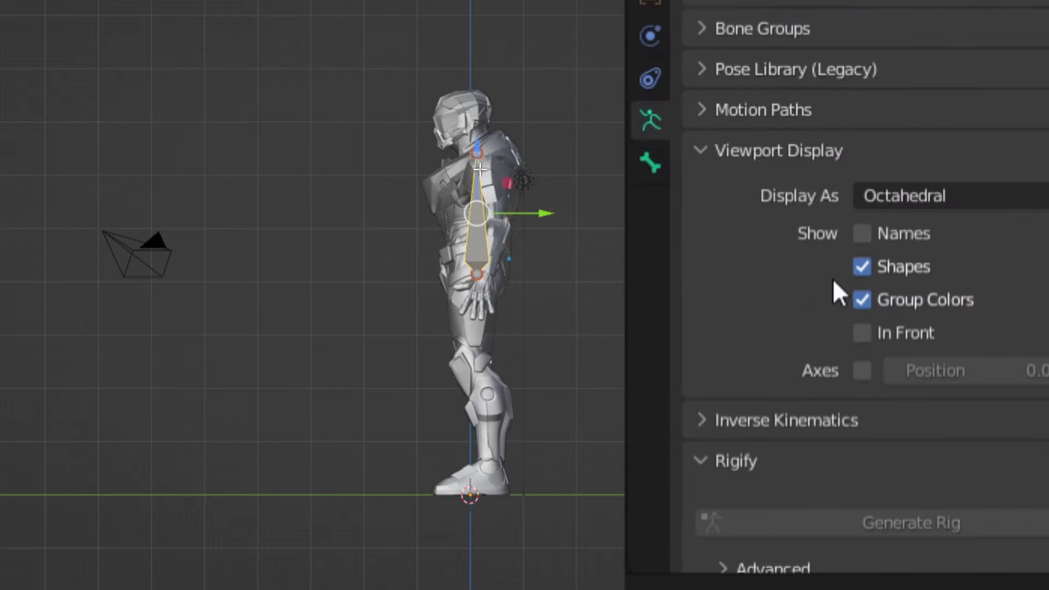
pyautogui.click(862, 332)
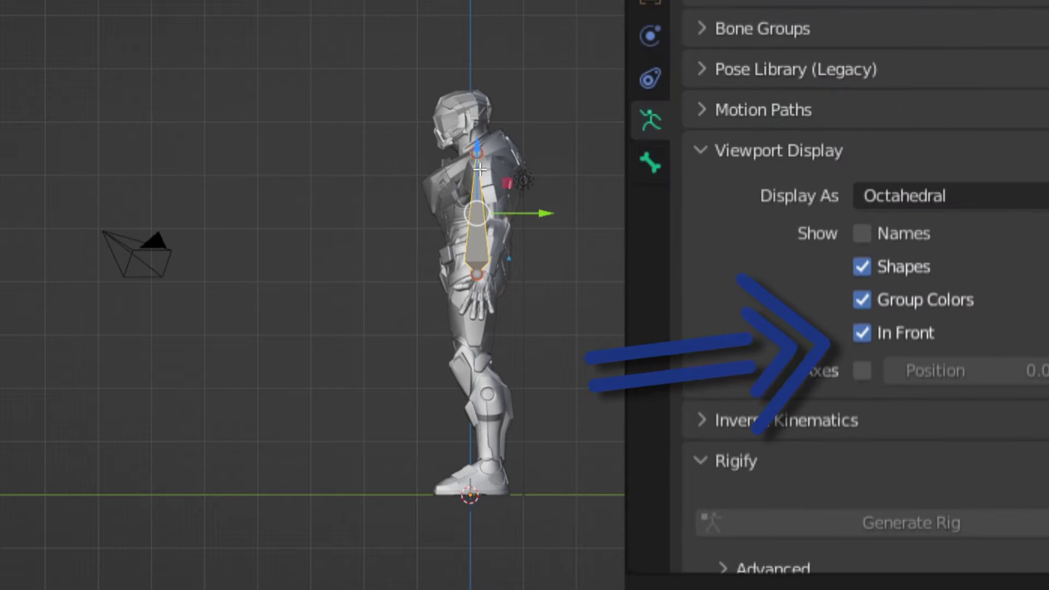
# Raise the bone along Z into the torso and subdivide it into a spine chain
pyautogui.press('g')
pyautogui.press('z')
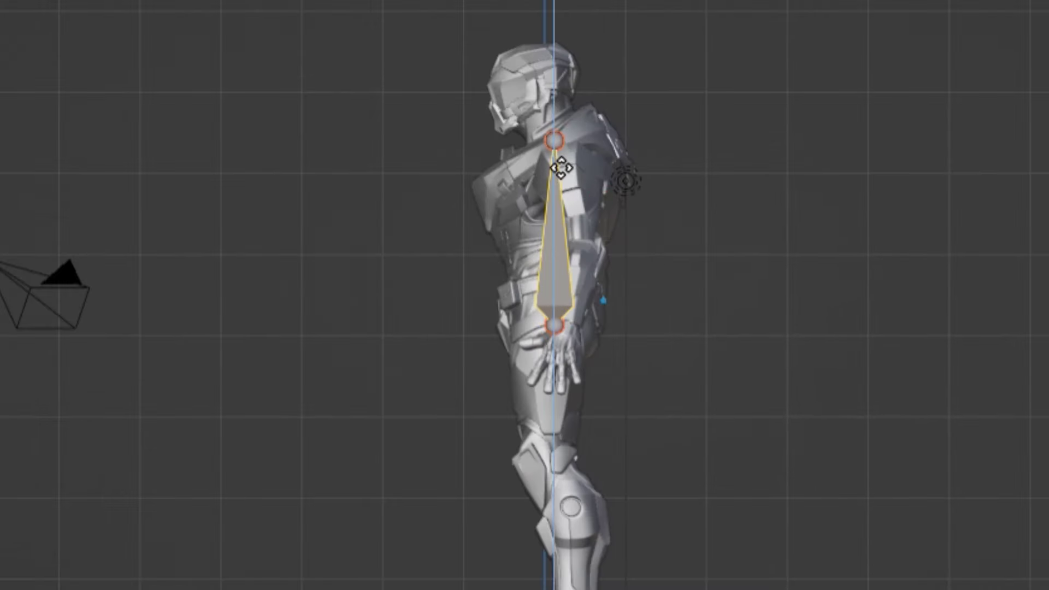
pyautogui.click(558, 163)
pyautogui.rightClick(549, 167)
pyautogui.press('Escape')
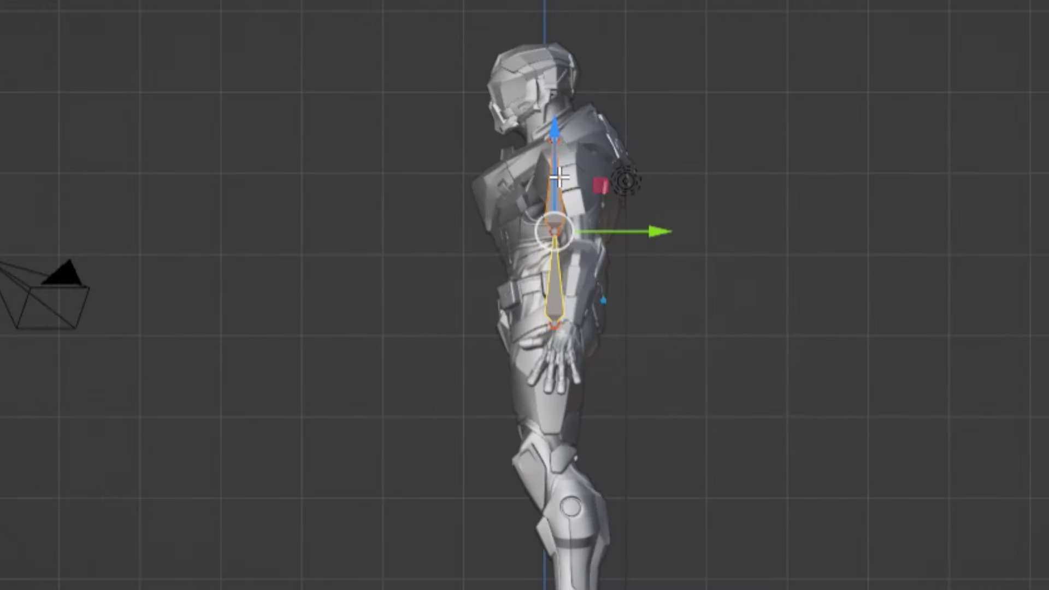
pyautogui.rightClick(549, 167)
pyautogui.click(550, 167)
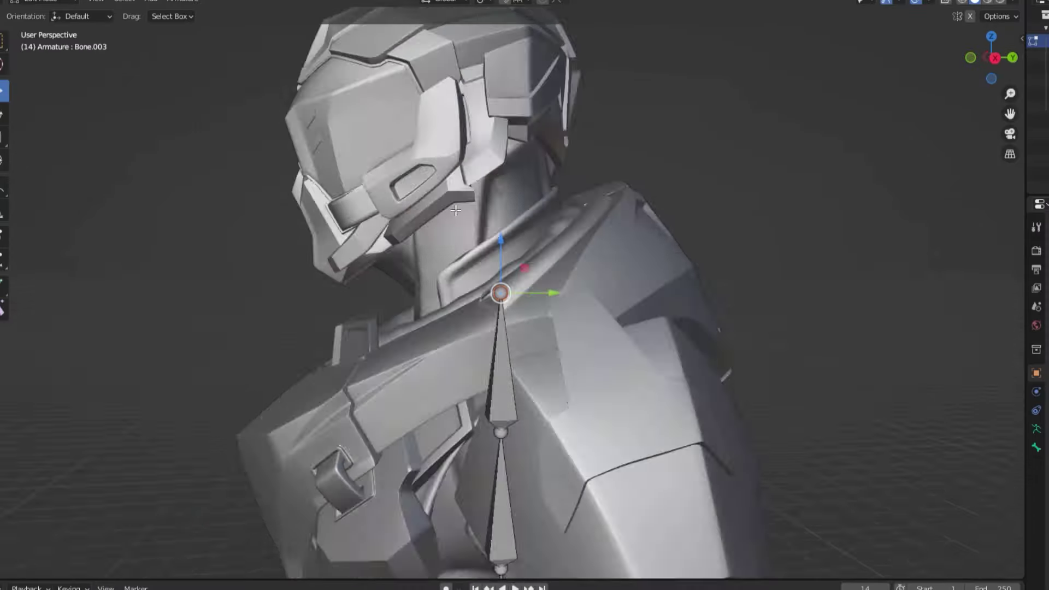
# Extrude a new bone from the top spine joint up to the head top
pyautogui.moveTo(455, 211); pyautogui.dragTo(482, 203, button='middle')
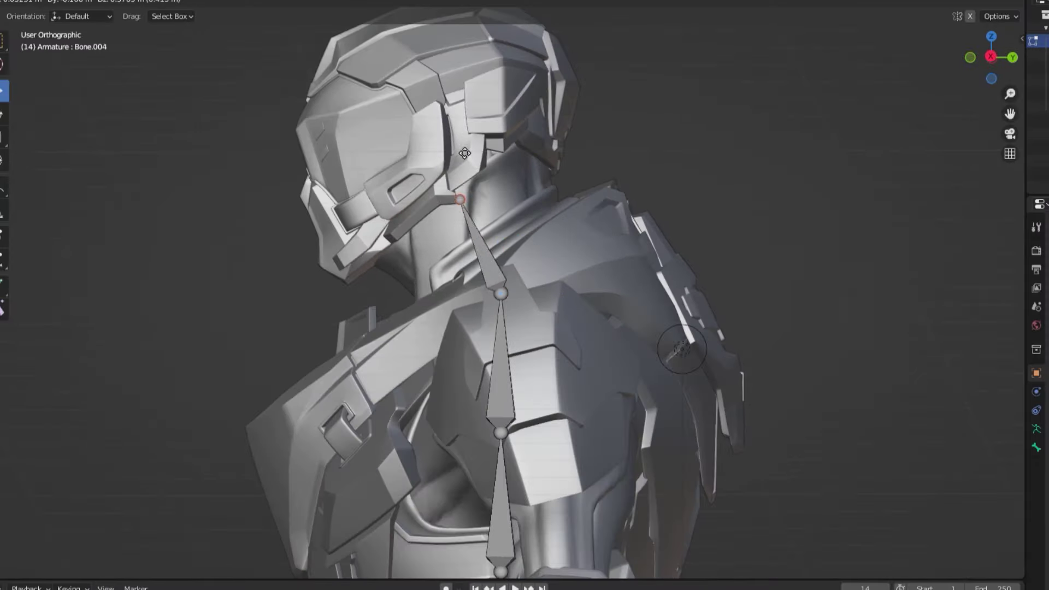
pyautogui.press('e')
pyautogui.click(449, 170)
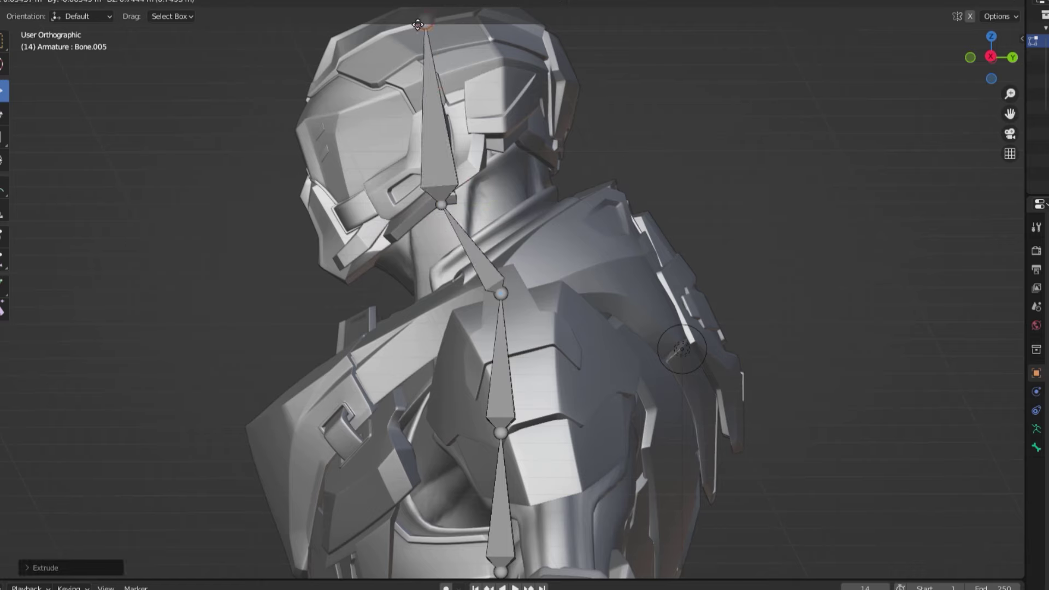
pyautogui.click(417, 24)
pyautogui.scroll(-3, 488, 162)
# Reposition the neck joint, then select the head bone from the top view
pyautogui.click(467, 244)
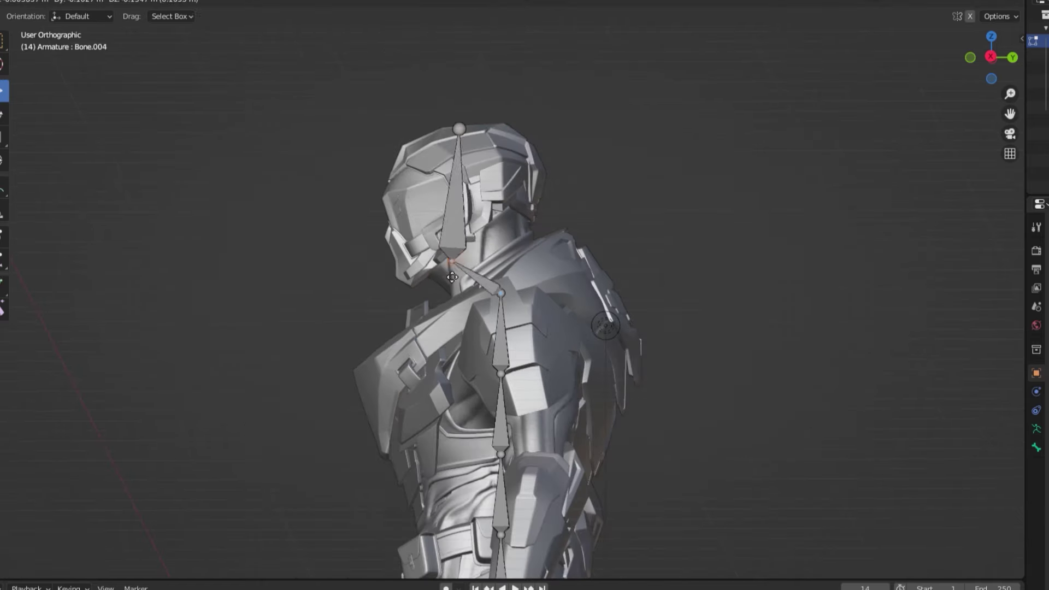
pyautogui.press('g')
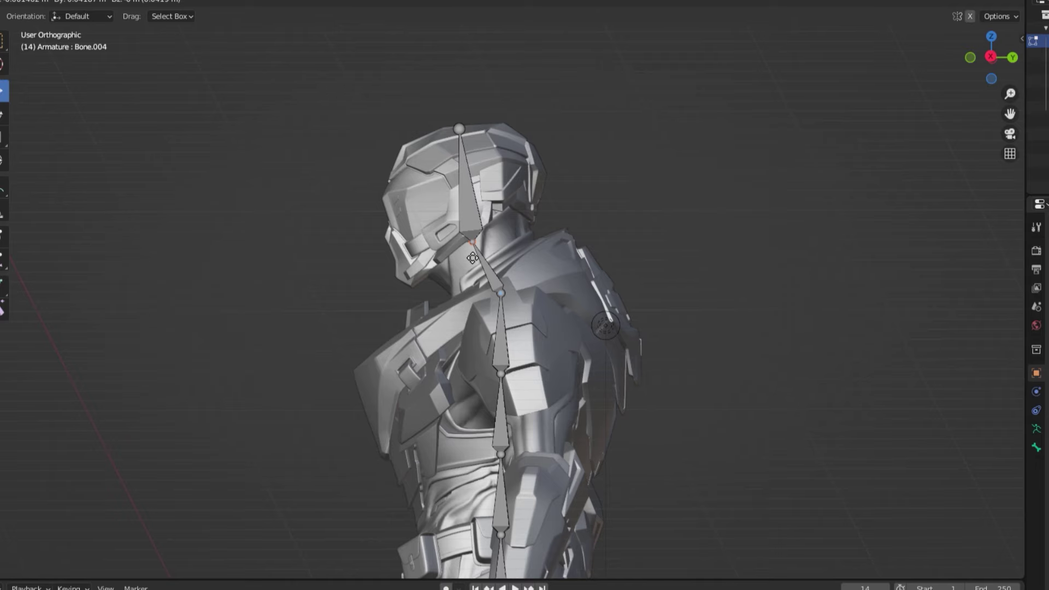
pyautogui.click(476, 257)
pyautogui.scroll(-3, 476, 257)
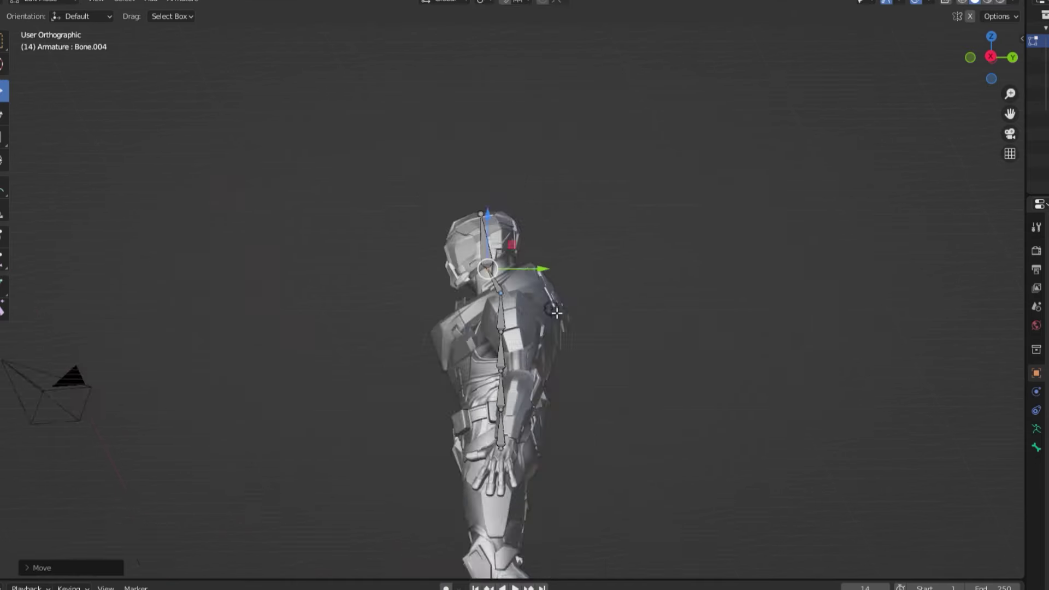
pyautogui.press('KP_7')
pyautogui.scroll(3, 523, 337)
pyautogui.click(523, 337)
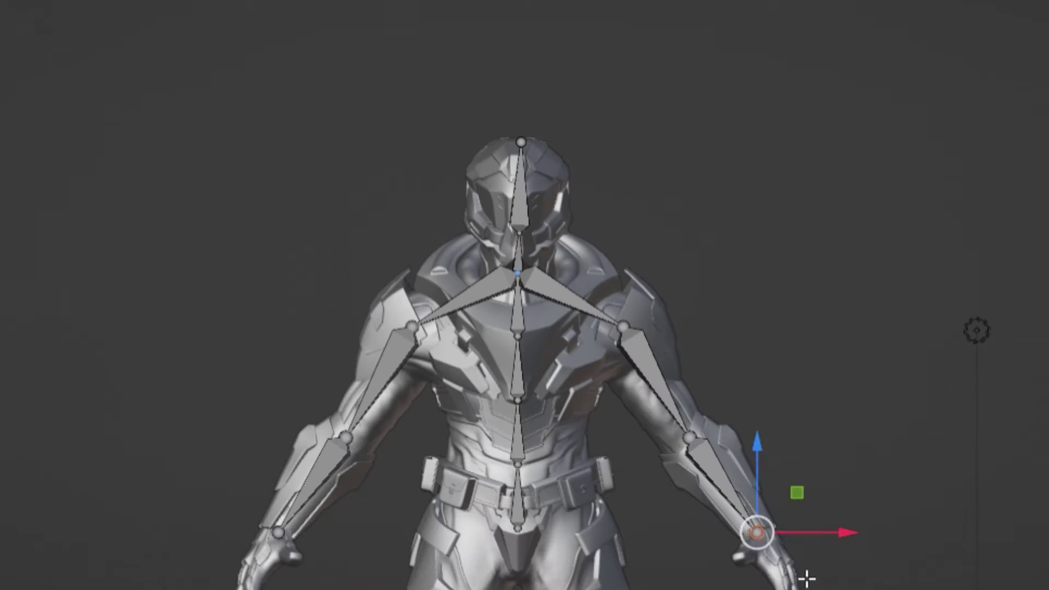
# Zoom in on the hand and set up finger bones, selecting the palm's metacarpal bone
pyautogui.press('KP_7')
pyautogui.press('KP_1')
pyautogui.press('KP_Decimal')
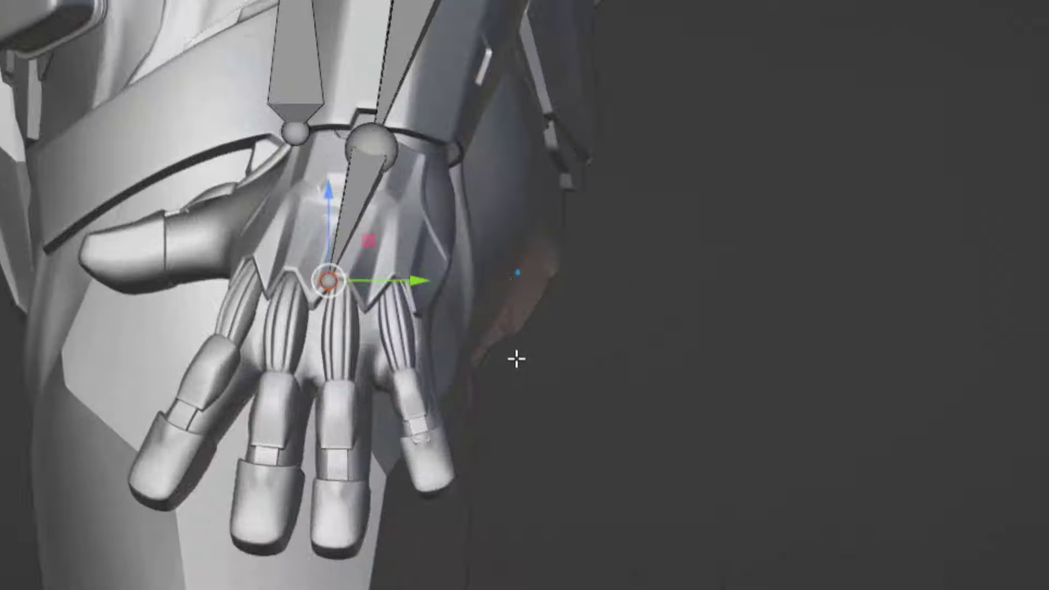
pyautogui.hotkey('alt', 'h')
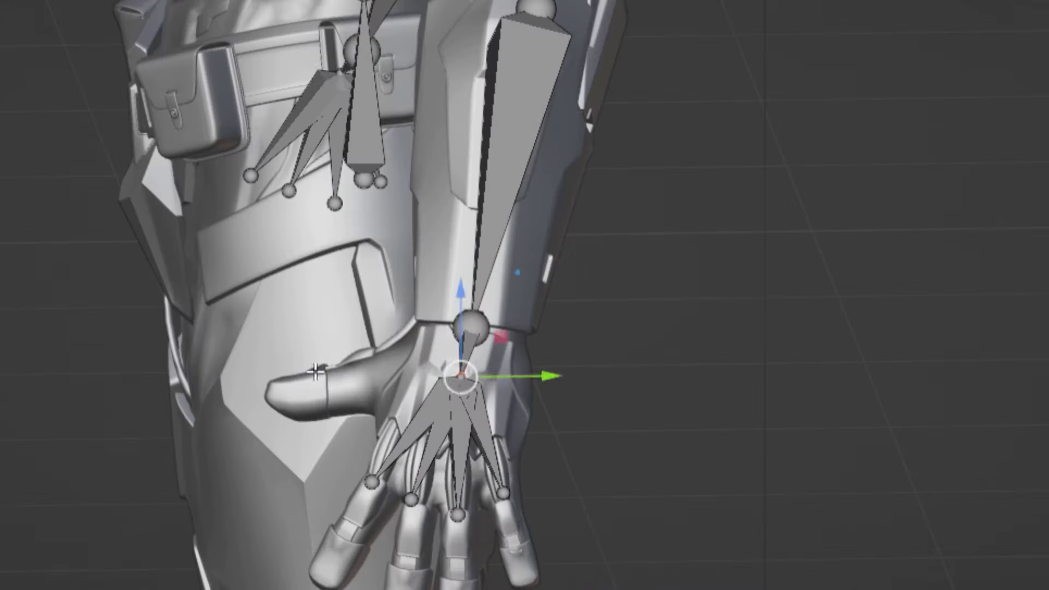
pyautogui.press('KP_Decimal')
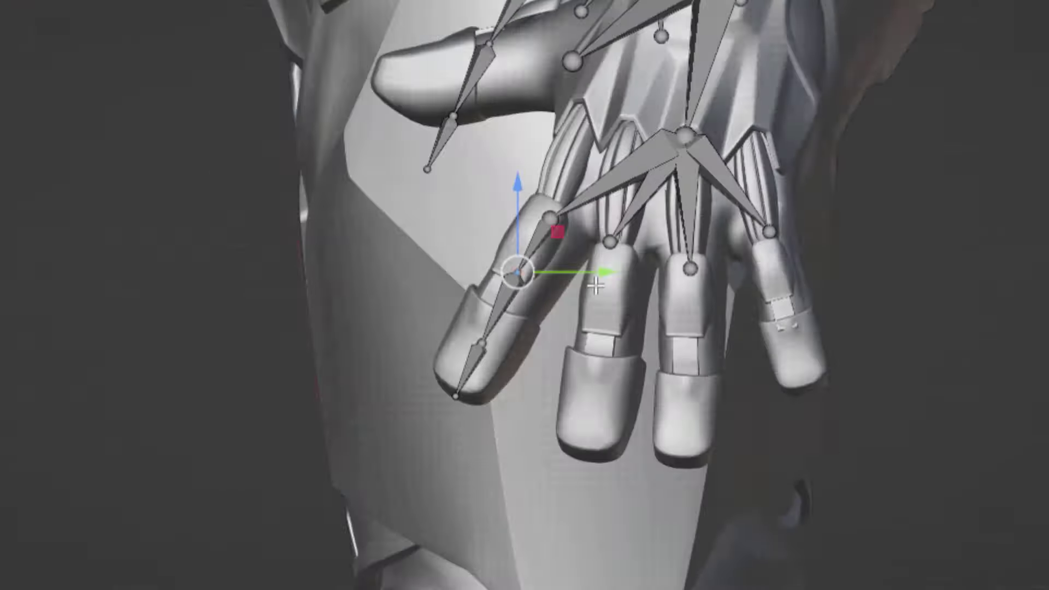
pyautogui.moveTo(535, 485); pyautogui.dragTo(333, 185, button='middle')
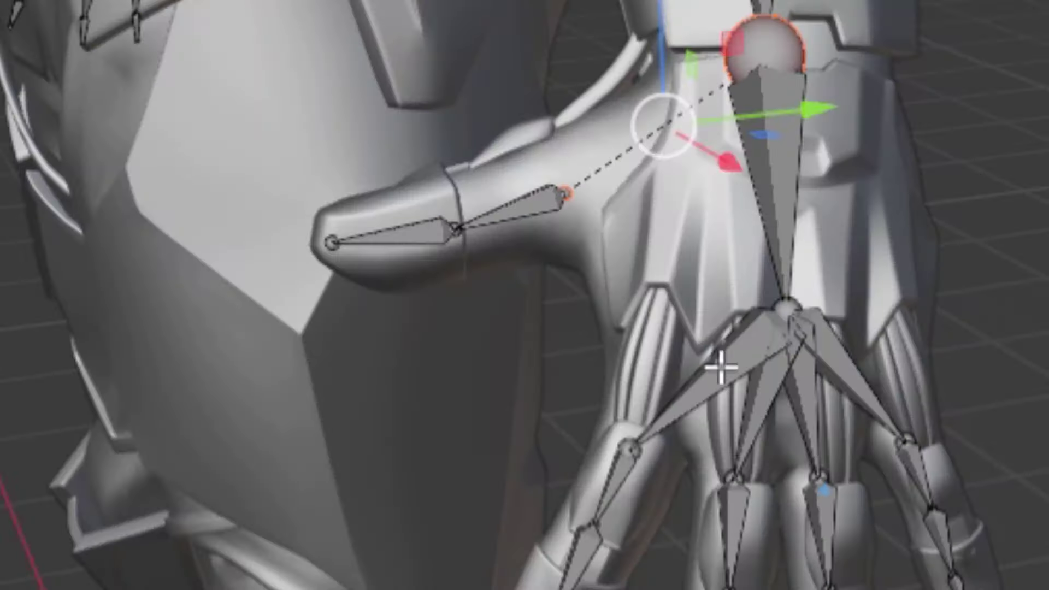
pyautogui.click(721, 367)
pyautogui.click(761, 389)
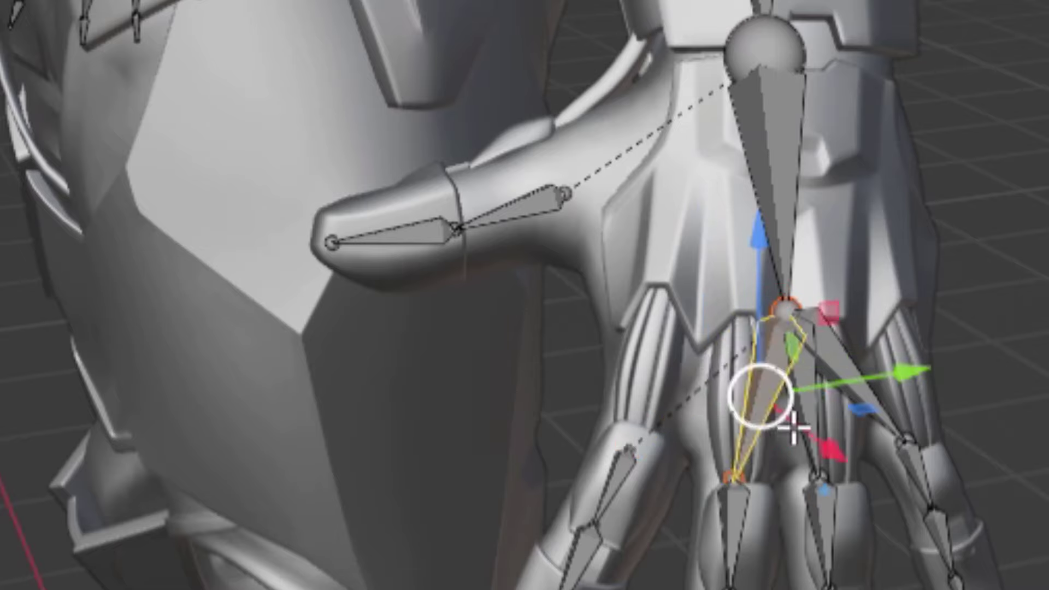
pyautogui.scroll(4, 791, 355)
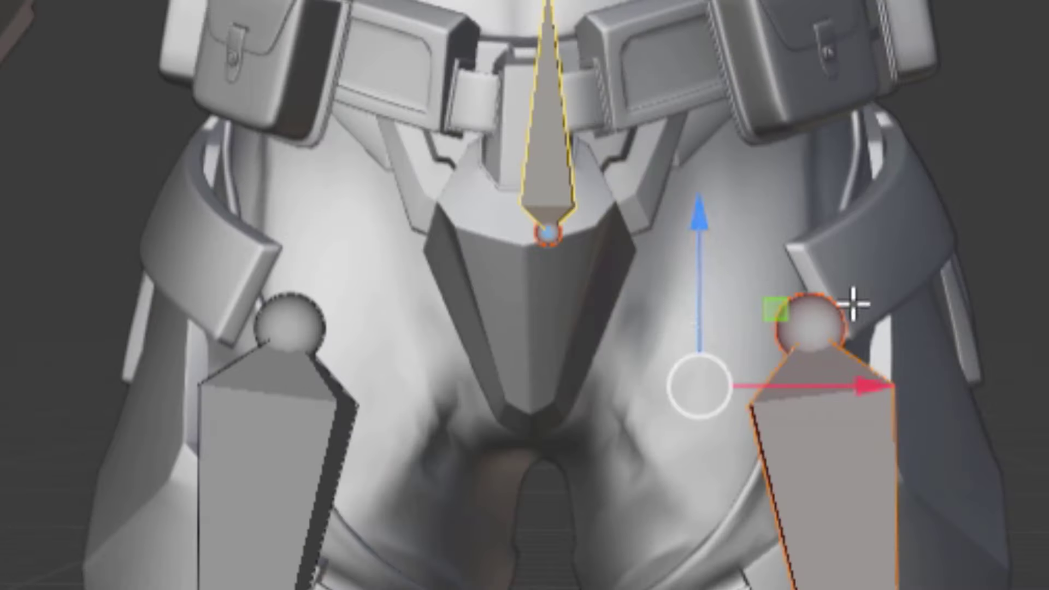
# Parent both thigh bones to the bottom spine bone with Keep Offset
pyautogui.click(307, 448)
pyautogui.keyDown('shift'); pyautogui.click(860, 405); pyautogui.keyUp('shift')
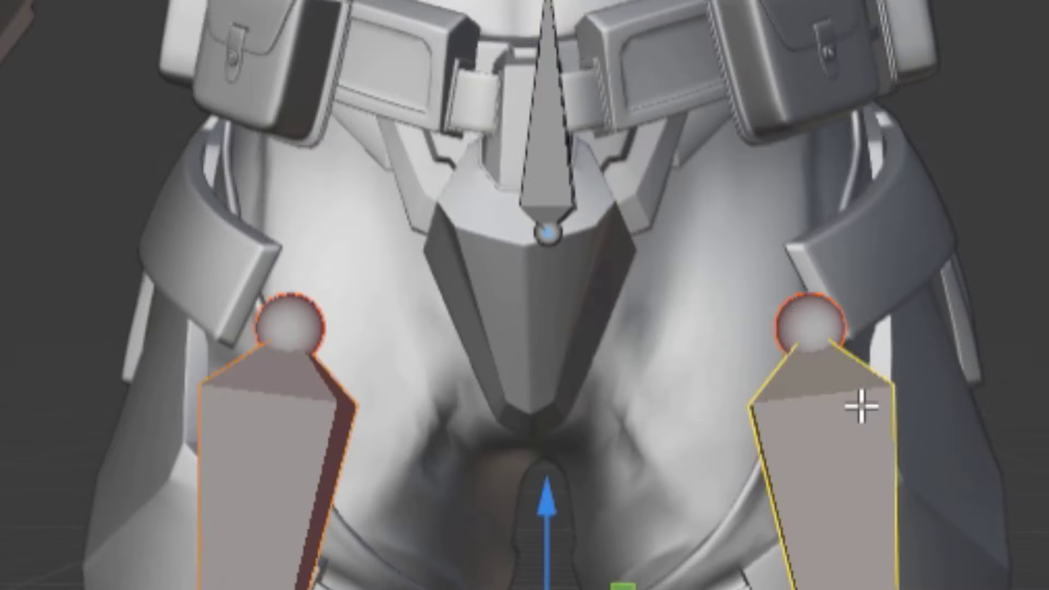
pyautogui.keyDown('shift'); pyautogui.click(562, 187); pyautogui.keyUp('shift')
pyautogui.rightClick(557, 192)
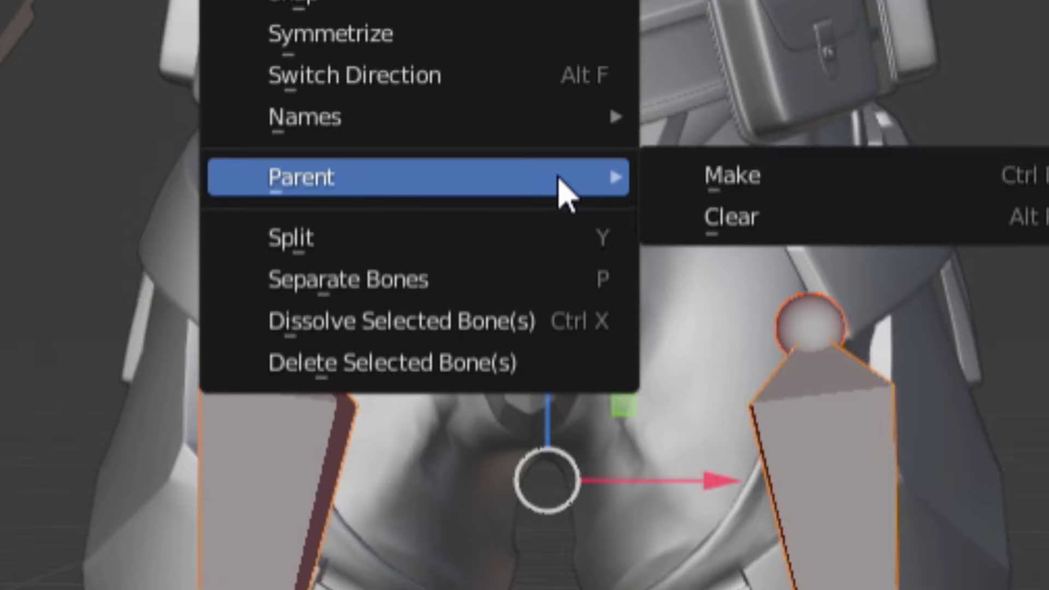
pyautogui.click(710, 175)
pyautogui.click(720, 187)
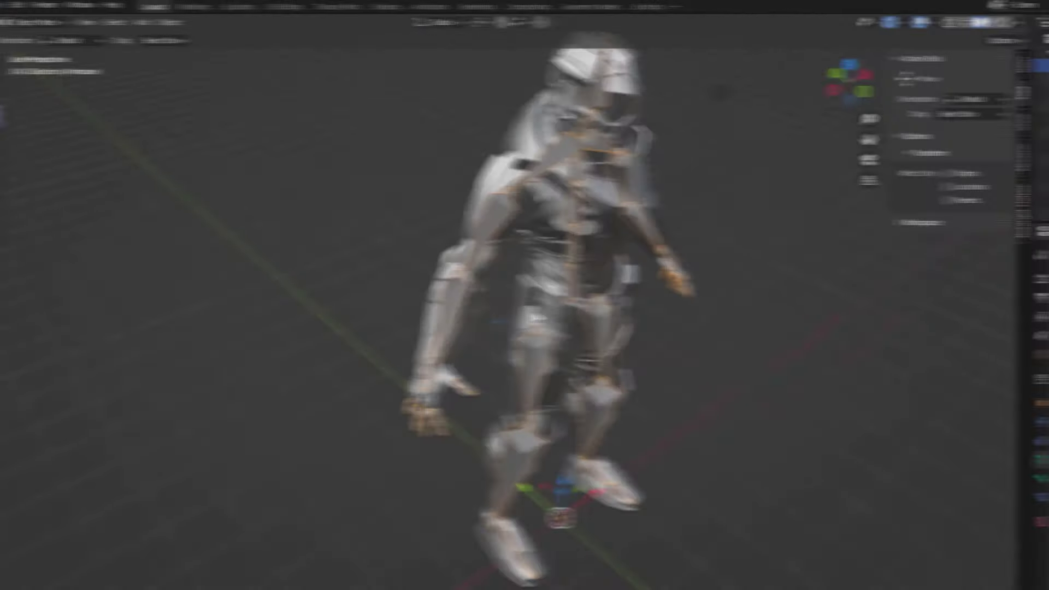
# Rotate the forearm and hand bones upward at the elbow and wrist
pyautogui.moveTo(562, 326)
pyautogui.mouseDown(button='middle')
pyautogui.moveTo(447, 312)
pyautogui.moveTo(415, 283)
pyautogui.moveTo(443, 266)
pyautogui.moveTo(467, 268)
pyautogui.mouseUp(button='middle')
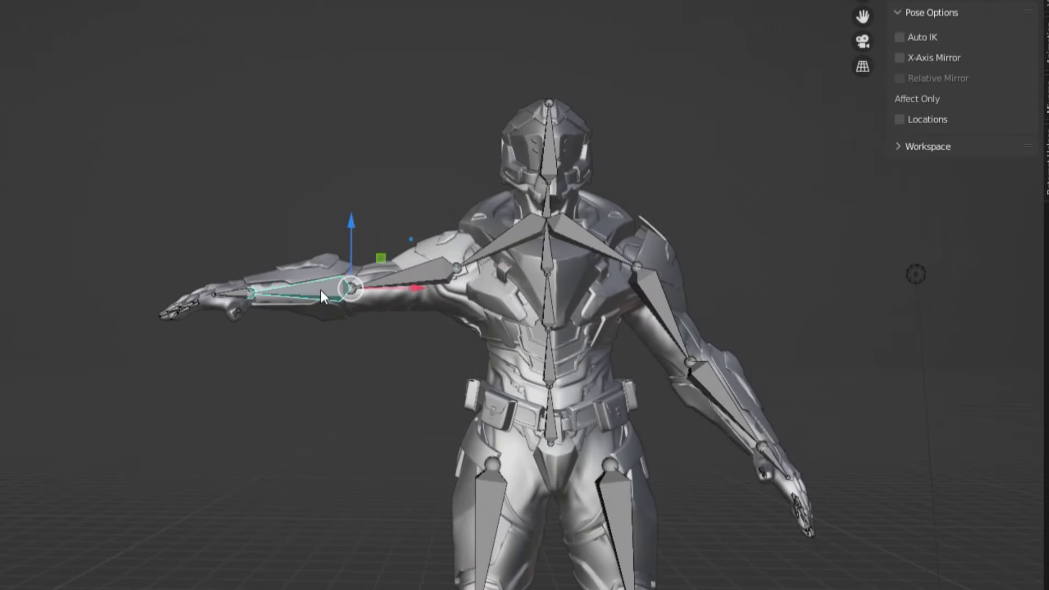
pyautogui.press('r')
pyautogui.click(347, 253)
pyautogui.click(295, 189)
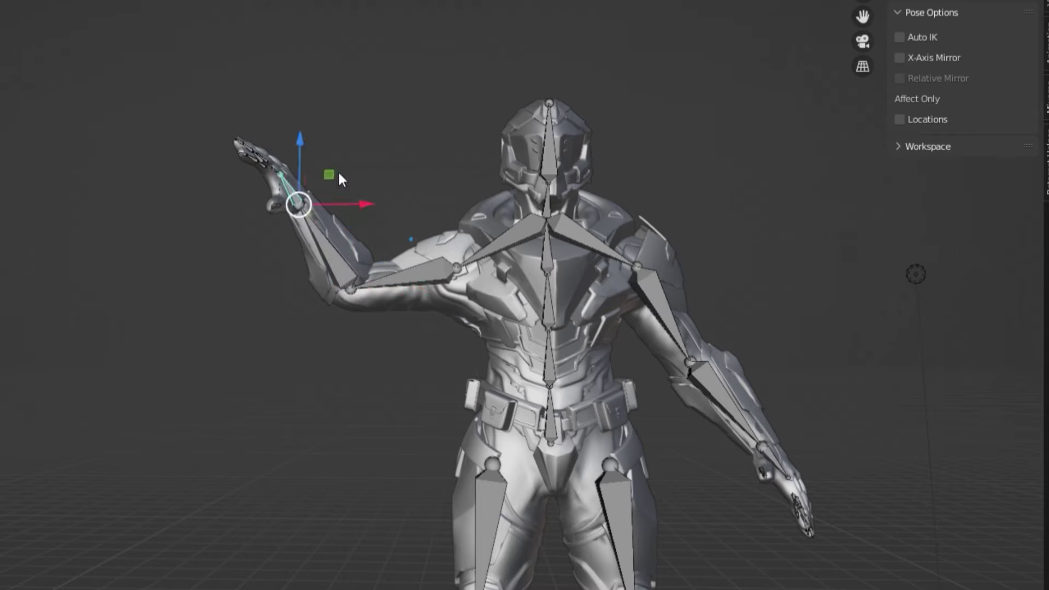
pyautogui.press('r')
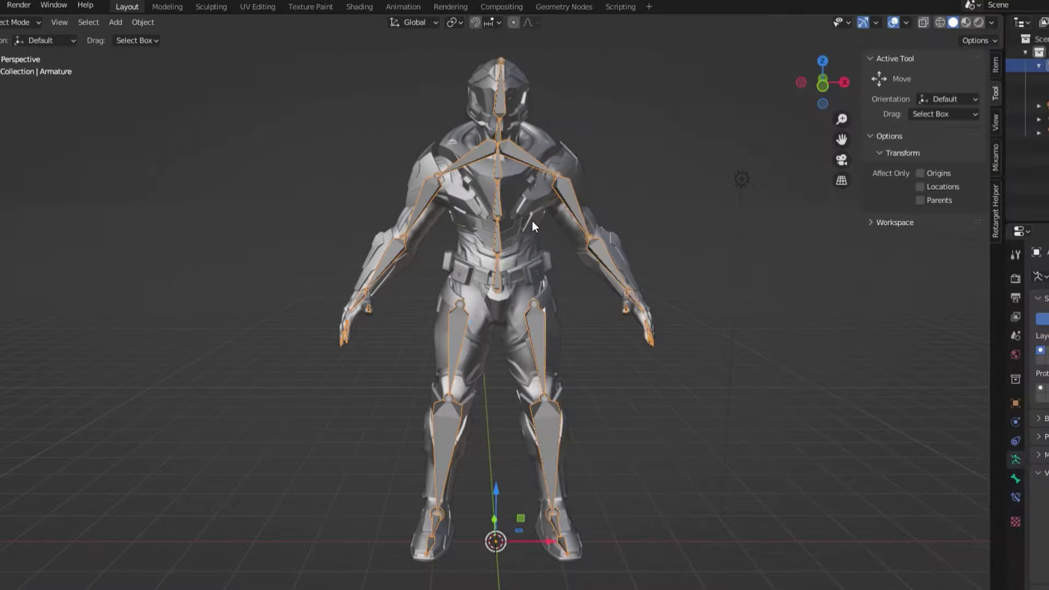
# Select the armor mesh with the armature active and bring up the Set Parent To menu
pyautogui.keyDown('shift'); pyautogui.click(532, 221); pyautogui.keyUp('shift')
pyautogui.keyDown('shift'); pyautogui.click(512, 152); pyautogui.keyUp('shift')
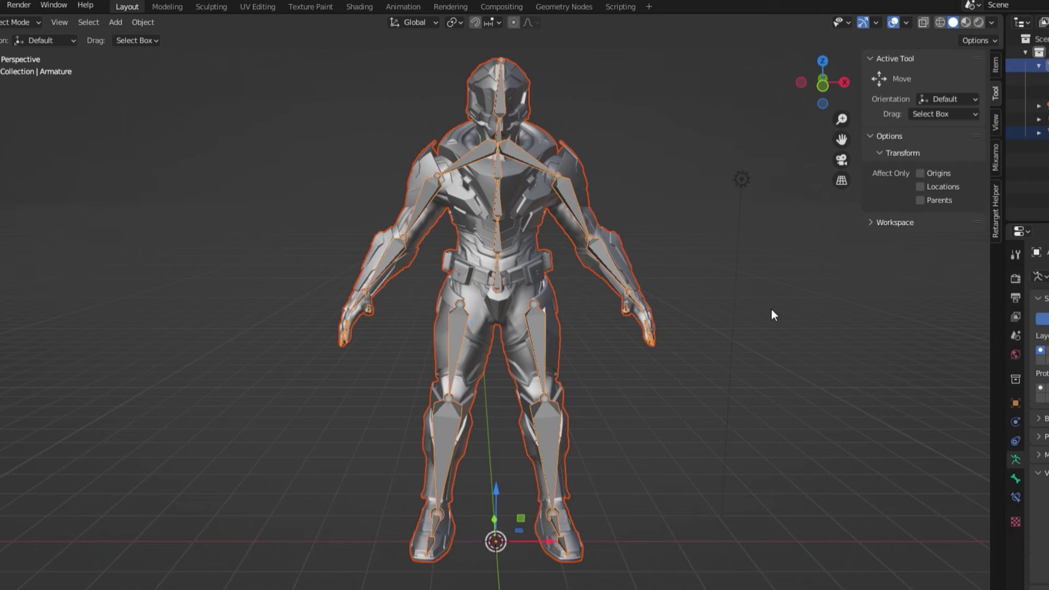
pyautogui.hotkey('ctrl', 'p')
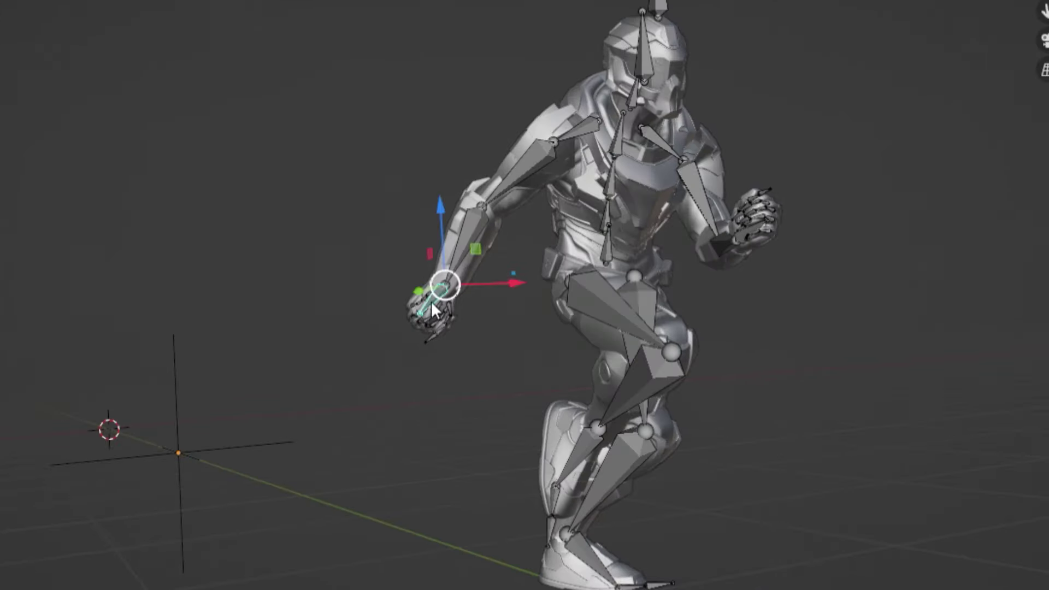
pyautogui.moveTo(433, 311)
pyautogui.mouseDown(button='middle')
pyautogui.moveTo(437, 333)
pyautogui.moveTo(480, 345)
pyautogui.mouseUp(button='middle')
pyautogui.press('g')
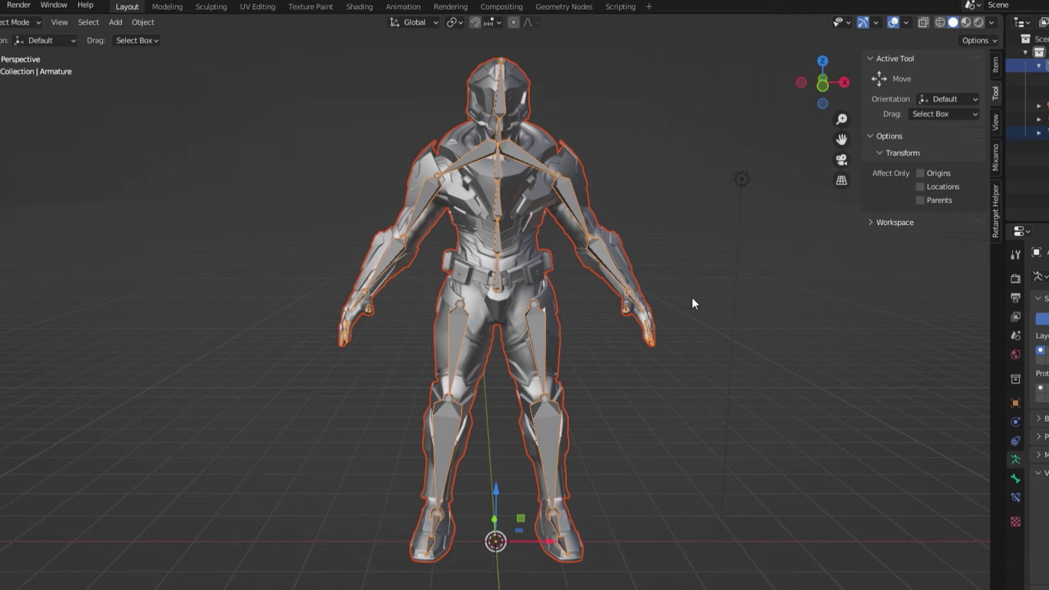
pyautogui.hotkey('ctrl', 'p')
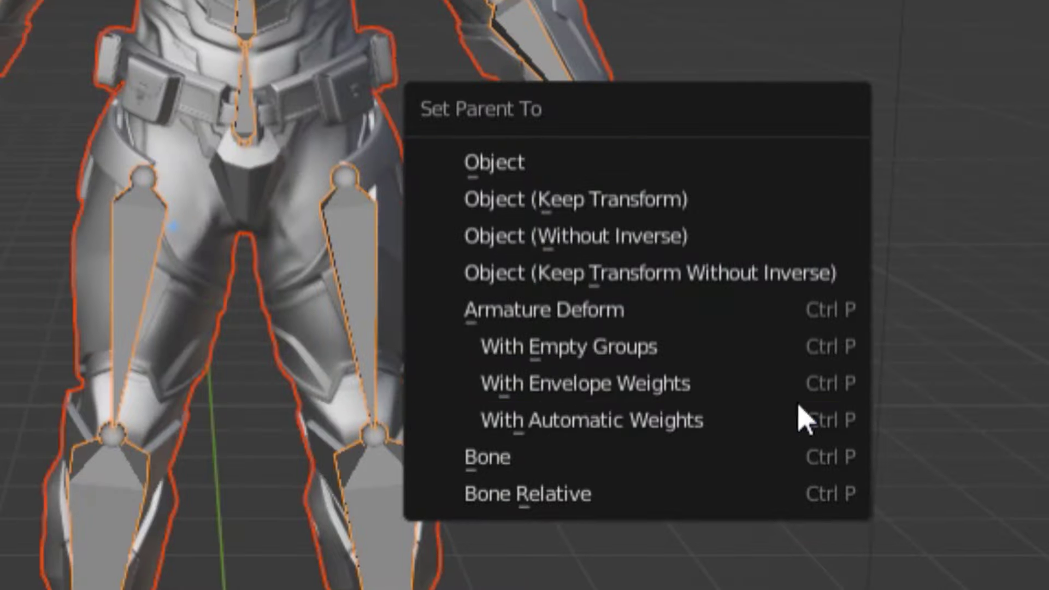
# Attempt automatic-weights parenting, undo it, and edit the armor mesh with all vertices selected
pyautogui.click(707, 400)
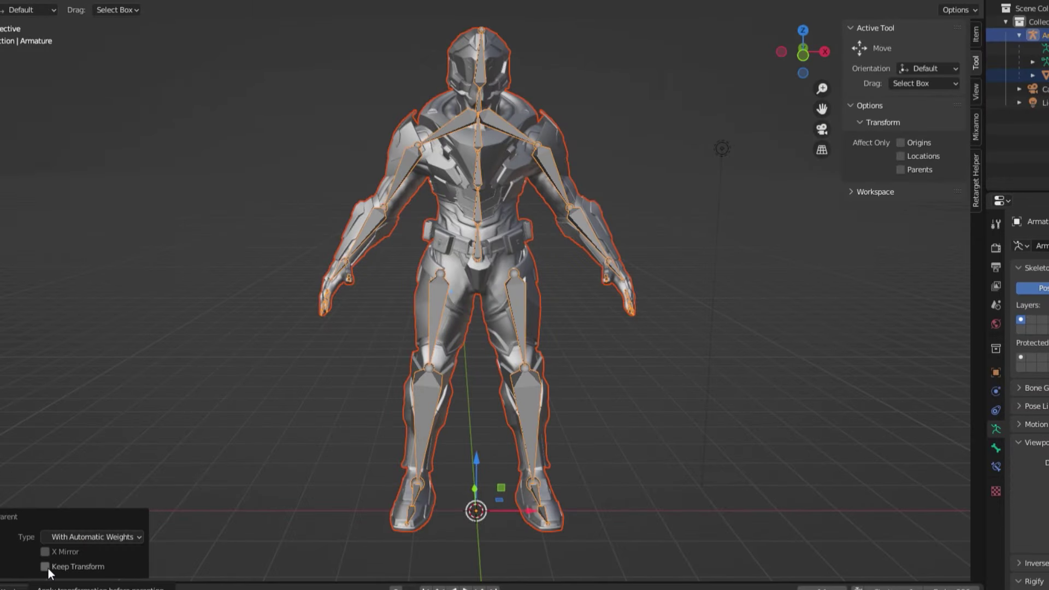
pyautogui.hotkey('ctrl', 'z')
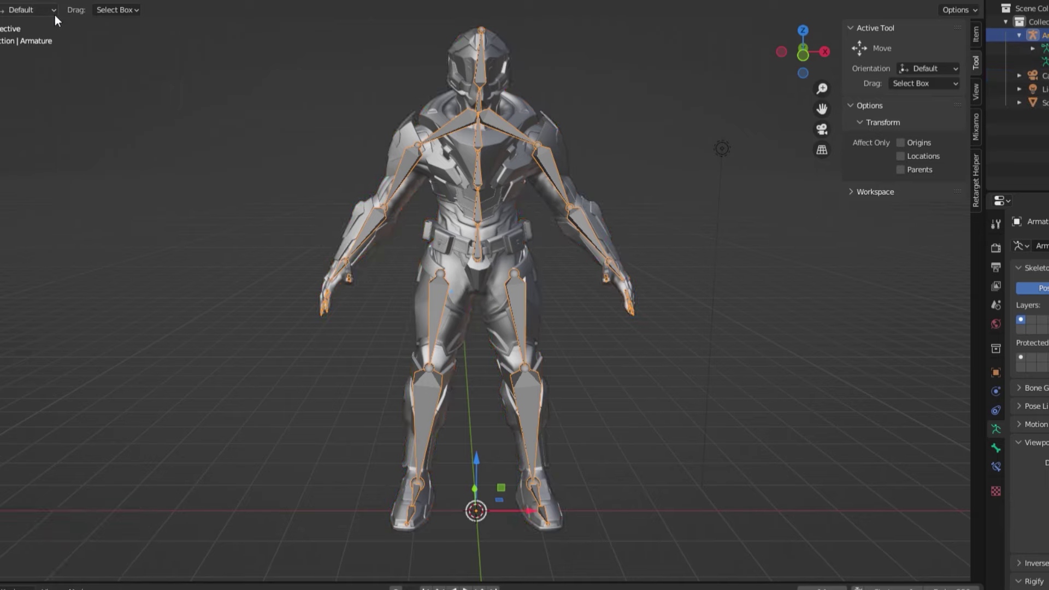
pyautogui.click(478, 195)
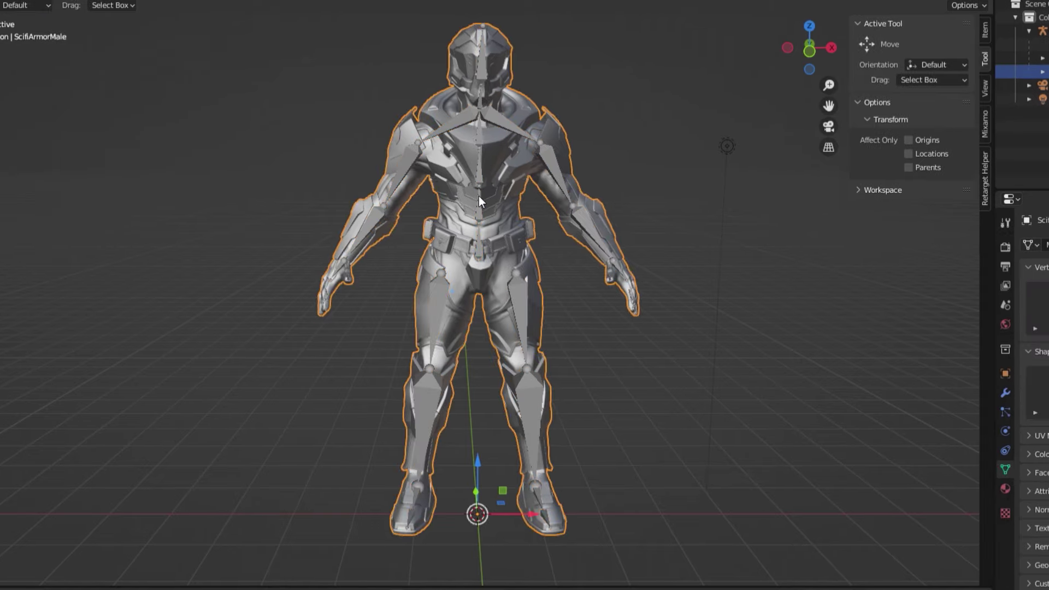
pyautogui.press('Tab')
pyautogui.scroll(5, 479, 273)
pyautogui.click(177, 1)
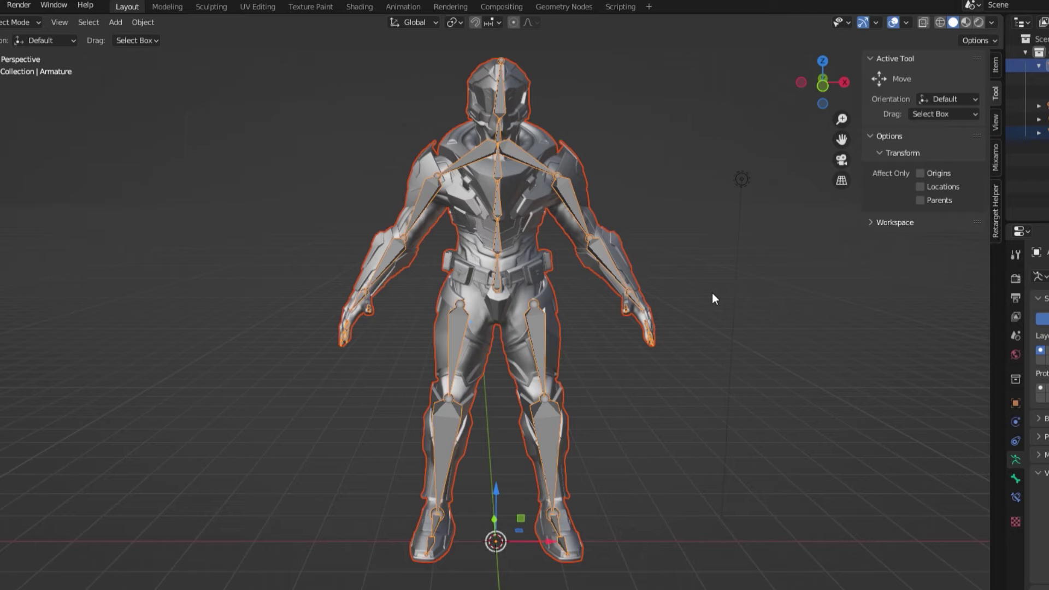
pyautogui.hotkey('ctrl', 'p')
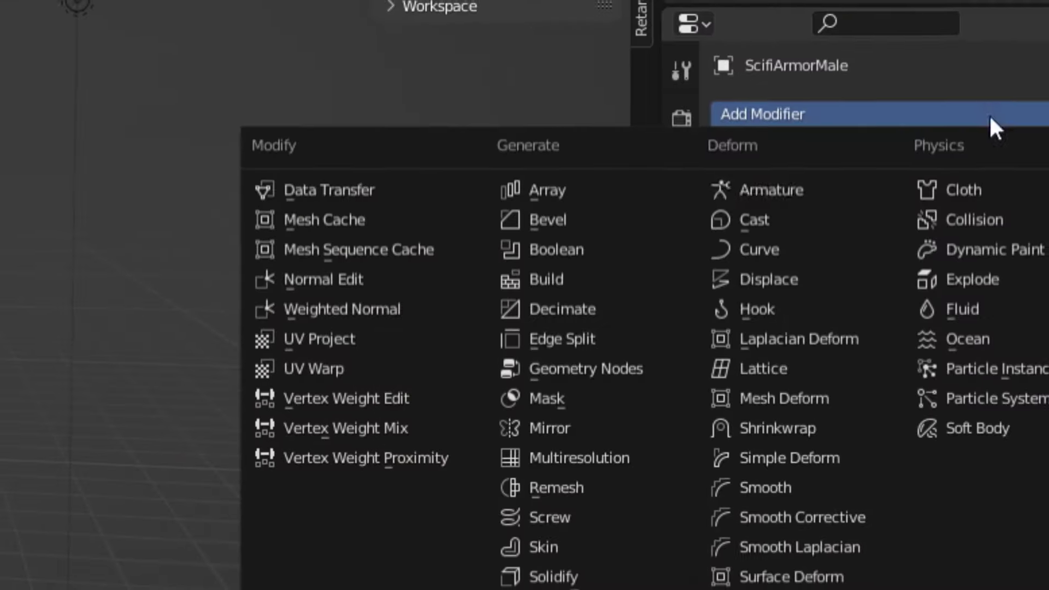
# Add a Decimate modifier at ratio 0.7 to the armor and apply it
pyautogui.click(726, 109)
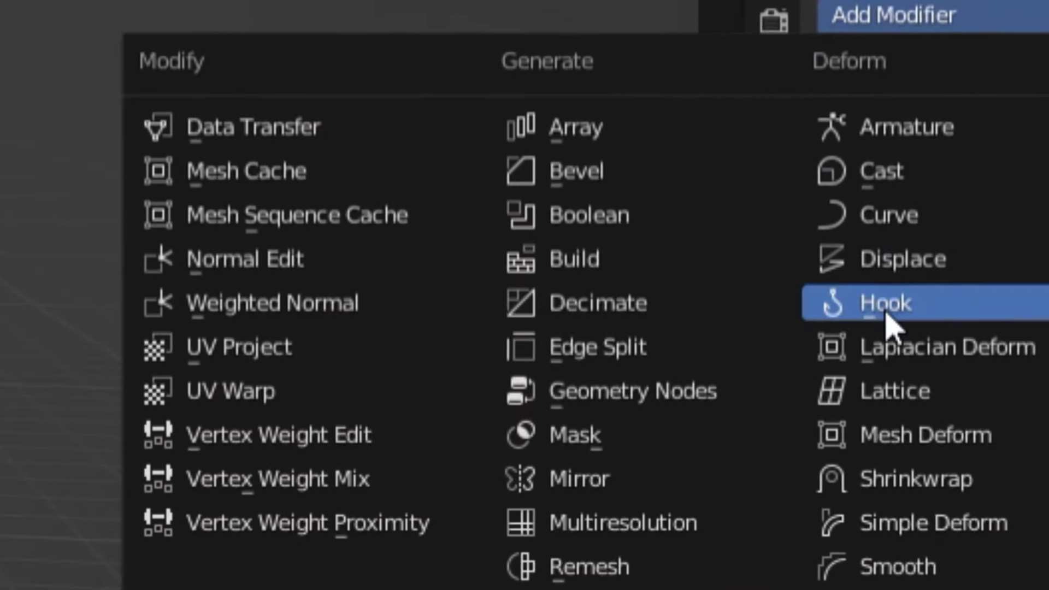
pyautogui.click(598, 304)
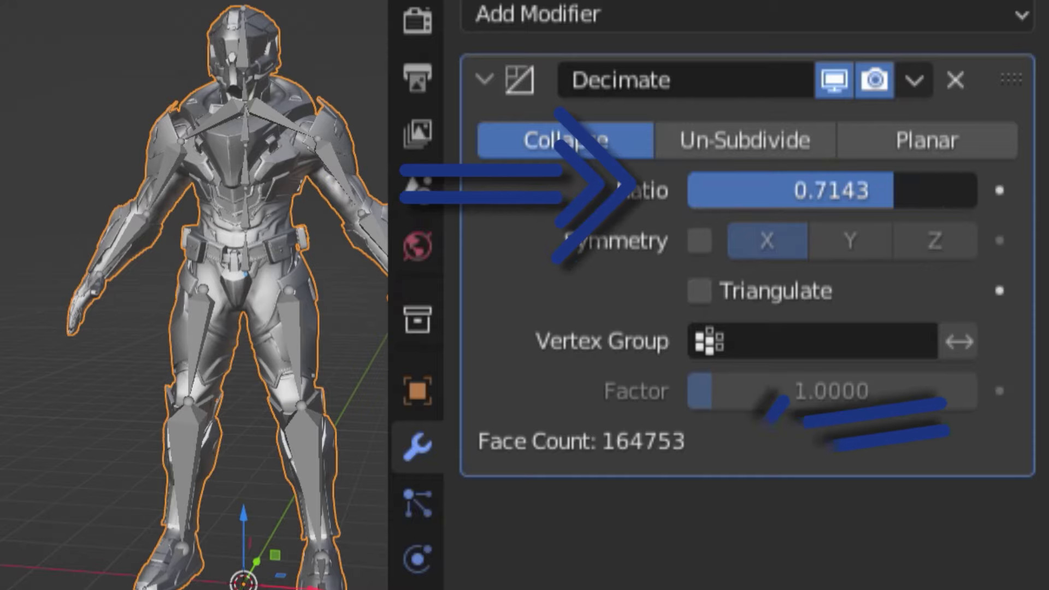
pyautogui.moveTo(219, 273)
pyautogui.keyDown('ctrl'); pyautogui.mouseDown(button='middle')
pyautogui.moveTo(218, 219)
pyautogui.moveTo(218, 306)
pyautogui.mouseUp(button='middle'); pyautogui.keyUp('ctrl')
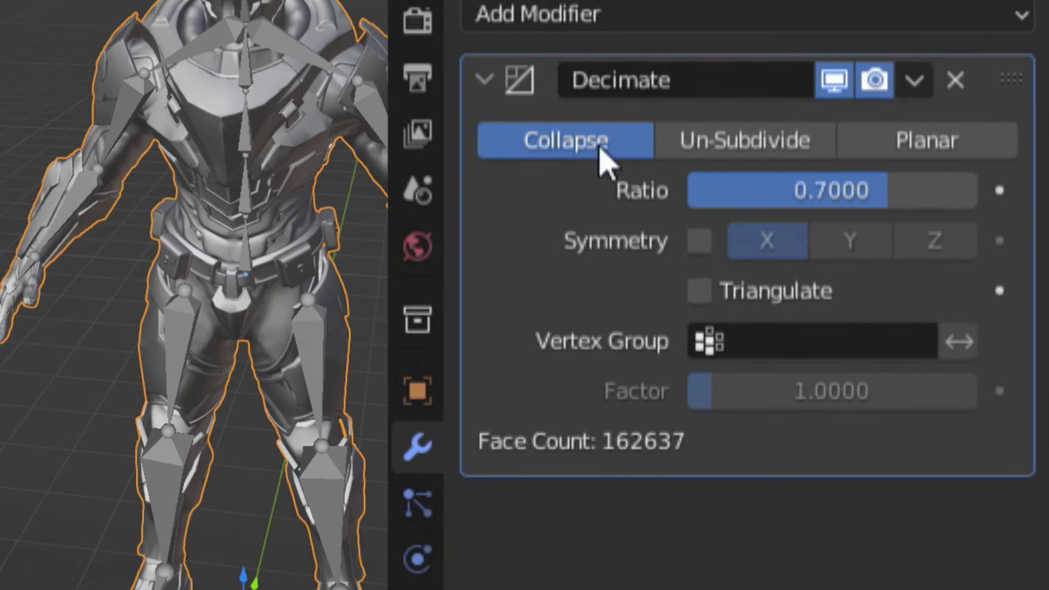
pyautogui.click(914, 80)
pyautogui.click(922, 130)
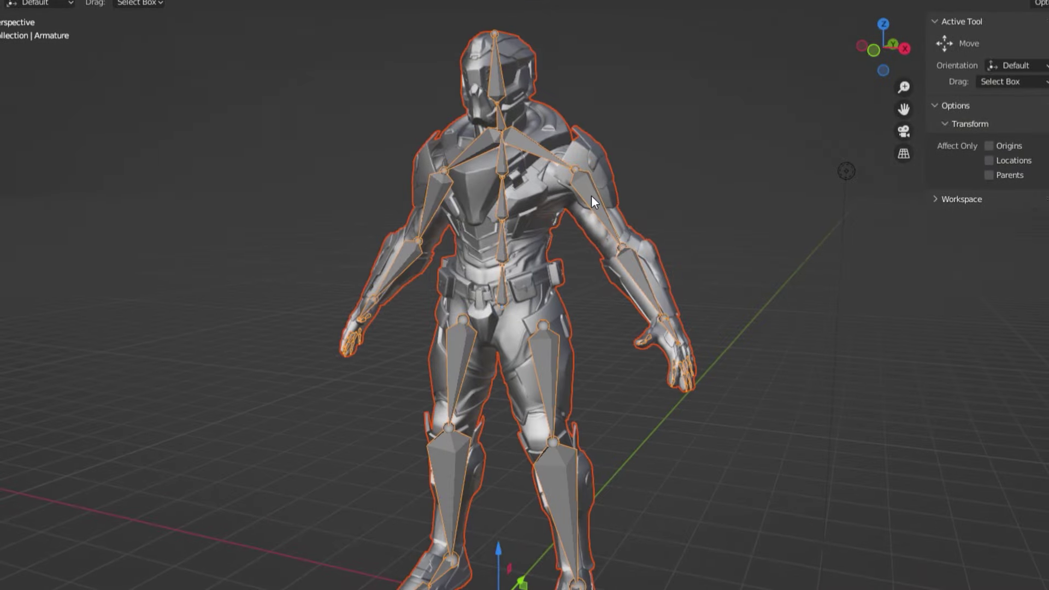
# Parent the mesh to the armature with automatic weights and switch to Pose Mode
pyautogui.hotkey('ctrl', 'p')
pyautogui.click(610, 202)
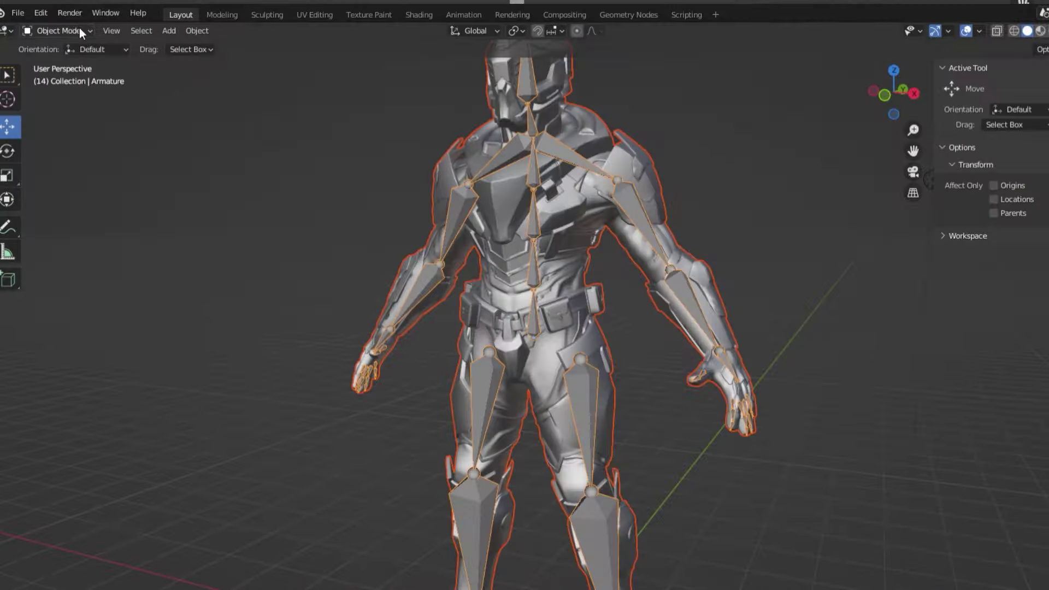
pyautogui.click(79, 27)
pyautogui.click(251, 175)
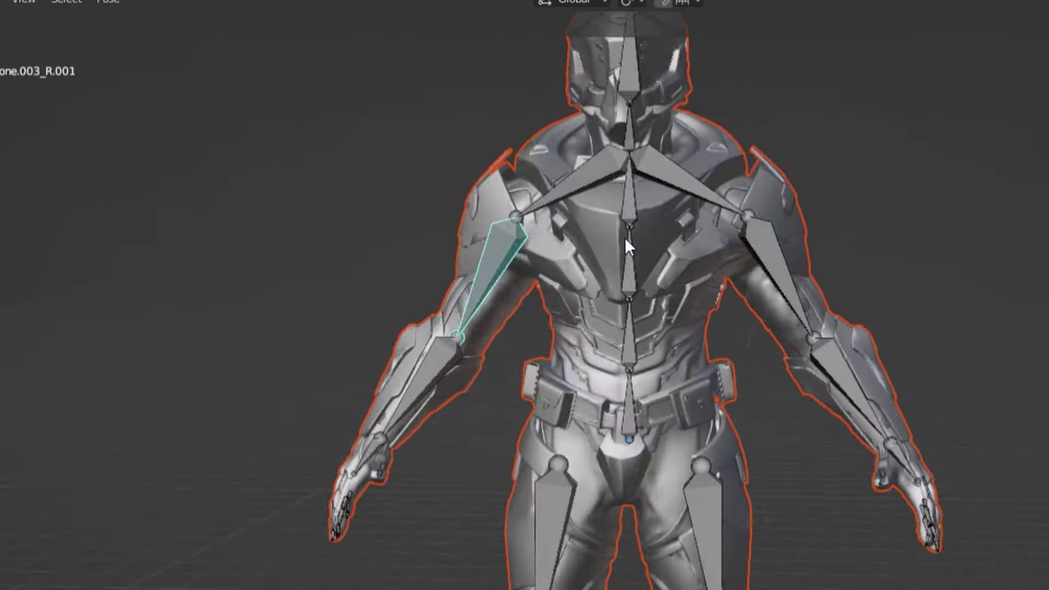
# Rotate the upper arm up, then put the armor mesh into Weight Paint mode
pyautogui.press('r')
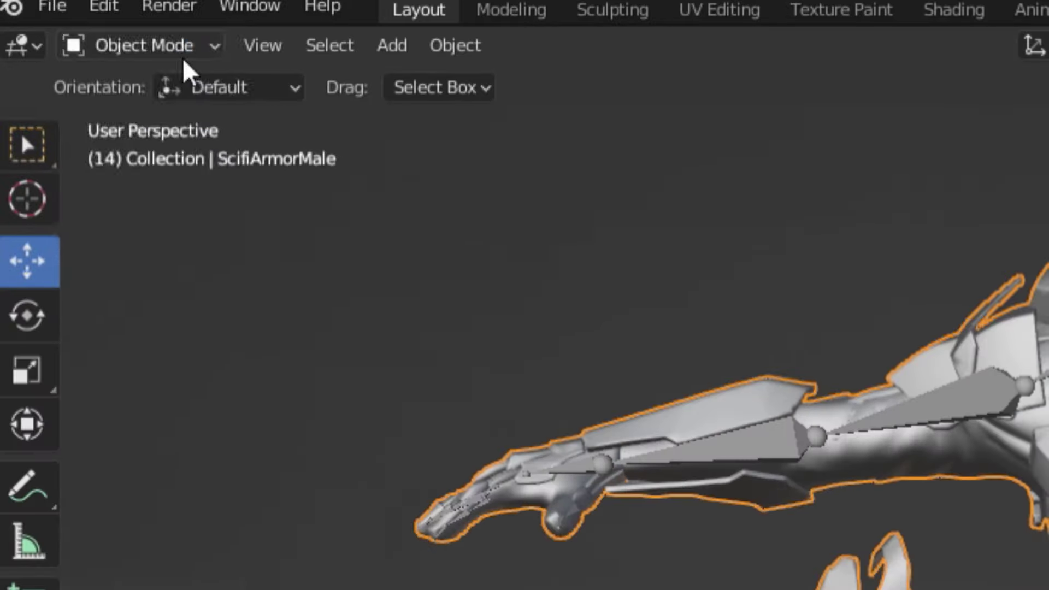
pyautogui.click(71, 24)
pyautogui.click(94, 100)
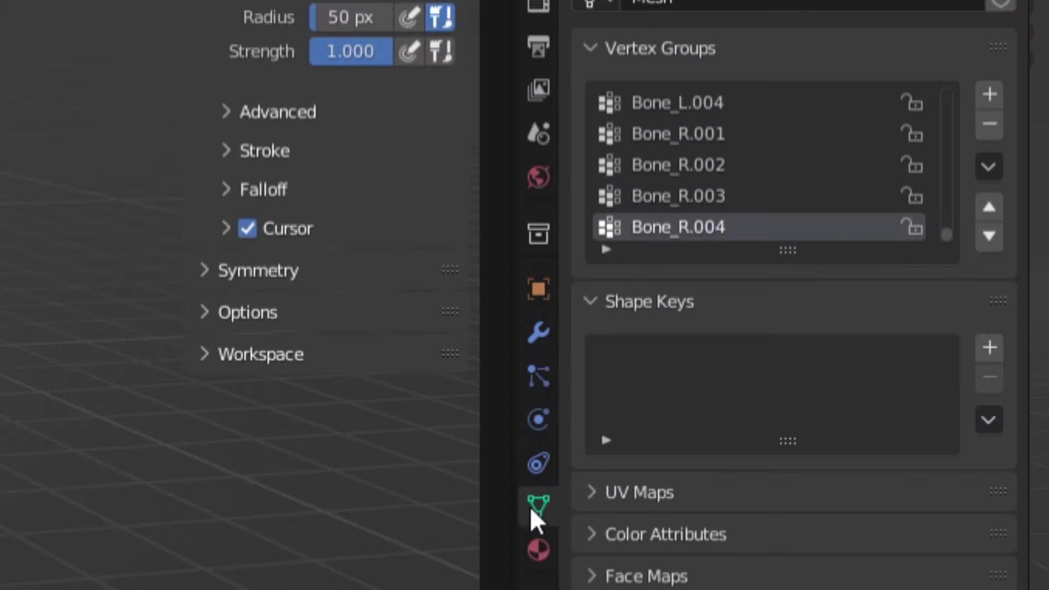
# Choose the forearm vertex group and set the weight brush blend mode to Add
pyautogui.click(705, 170)
pyautogui.scroll(5, 837, 188)
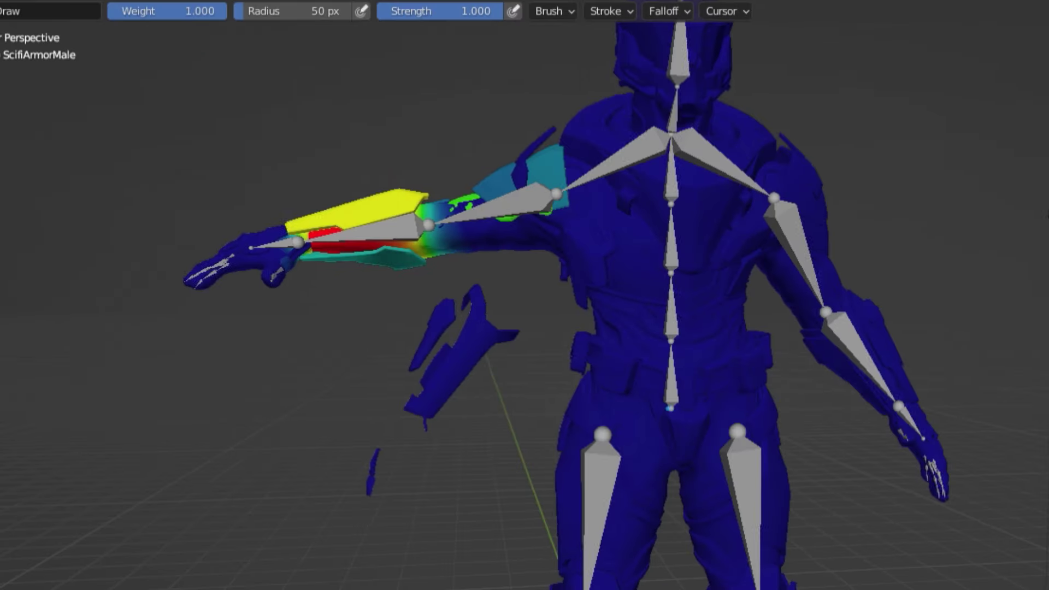
pyautogui.moveTo(669, 339)
pyautogui.keyDown('shift'); pyautogui.mouseDown(button='middle')
pyautogui.moveTo(901, 351)
pyautogui.moveTo(771, 426)
pyautogui.moveTo(805, 457)
pyautogui.moveTo(773, 438)
pyautogui.moveTo(777, 428)
pyautogui.mouseUp(button='middle'); pyautogui.keyUp('shift')
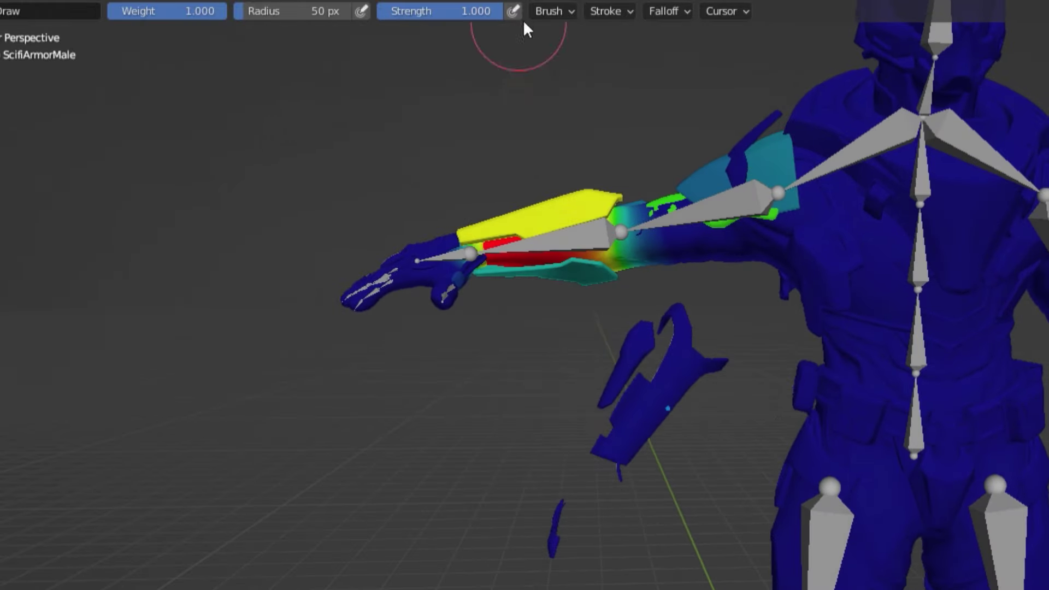
pyautogui.click(549, 11)
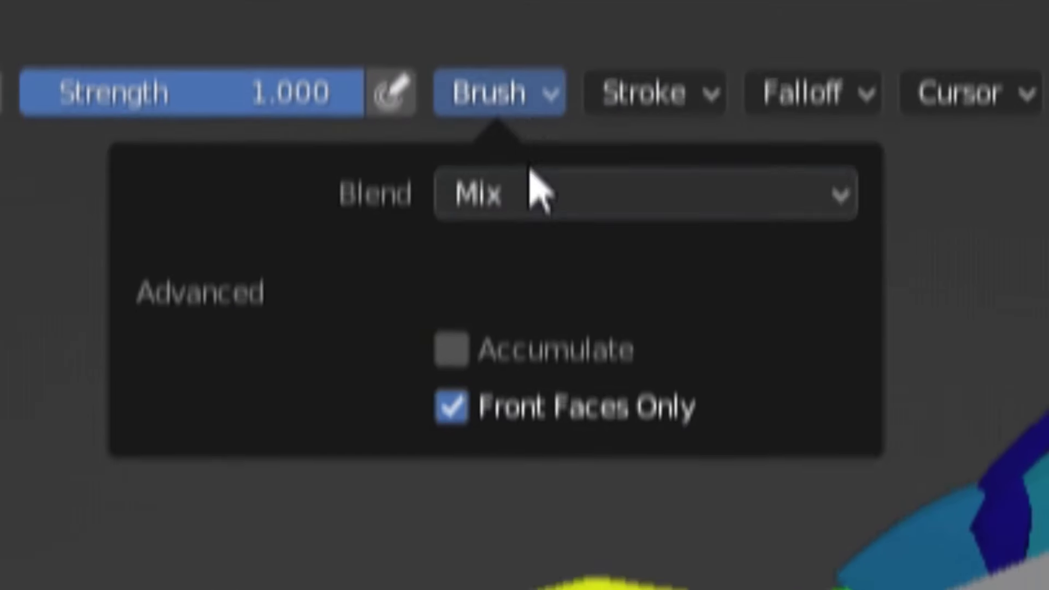
pyautogui.click(538, 188)
pyautogui.click(491, 262)
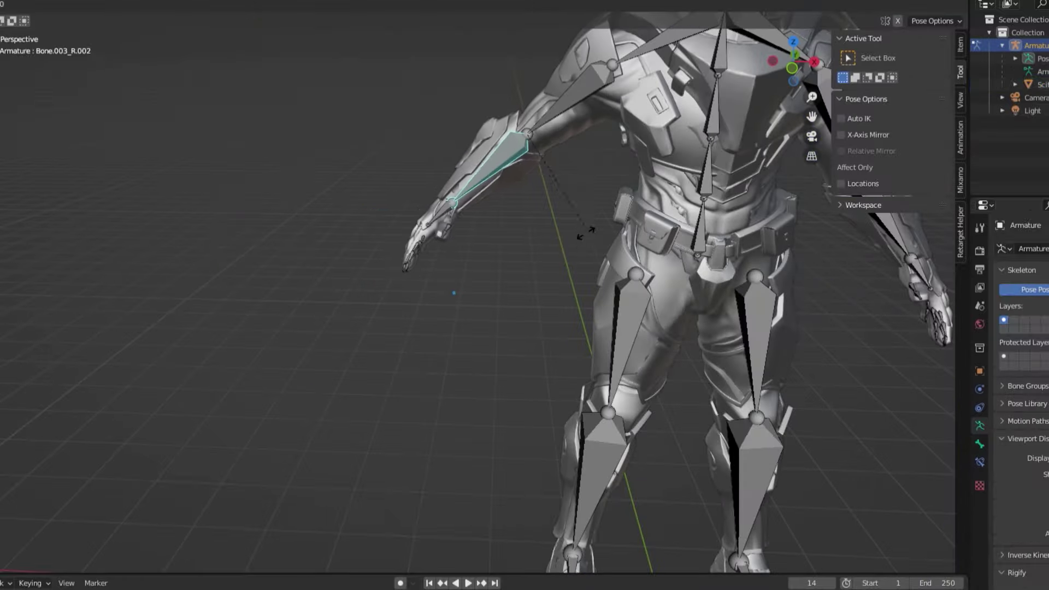
# Rotate the upper arm and forearm bones upward to check the repainted weights
pyautogui.click(611, 213)
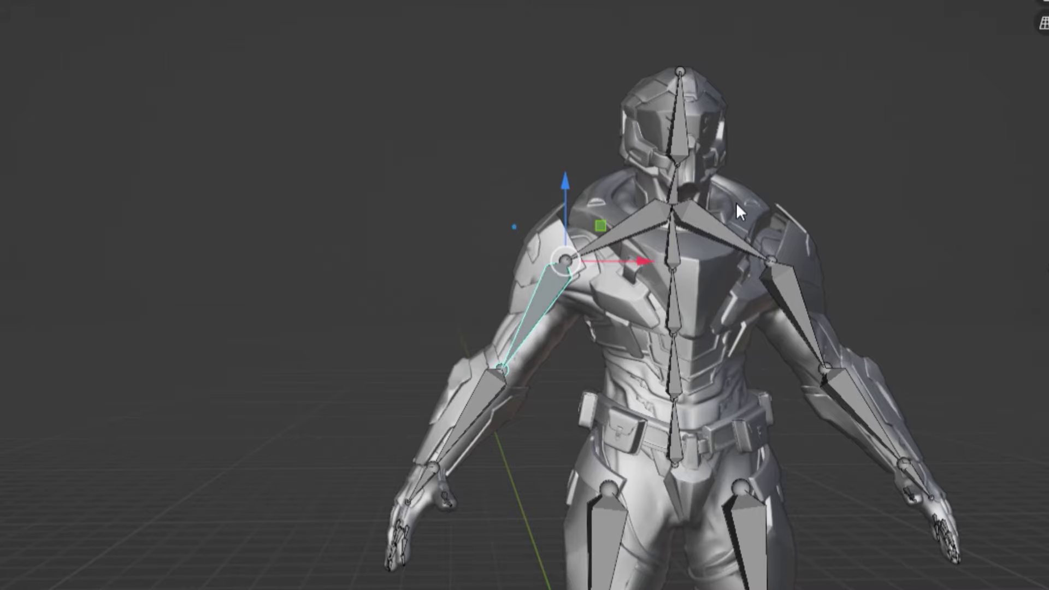
pyautogui.press('r')
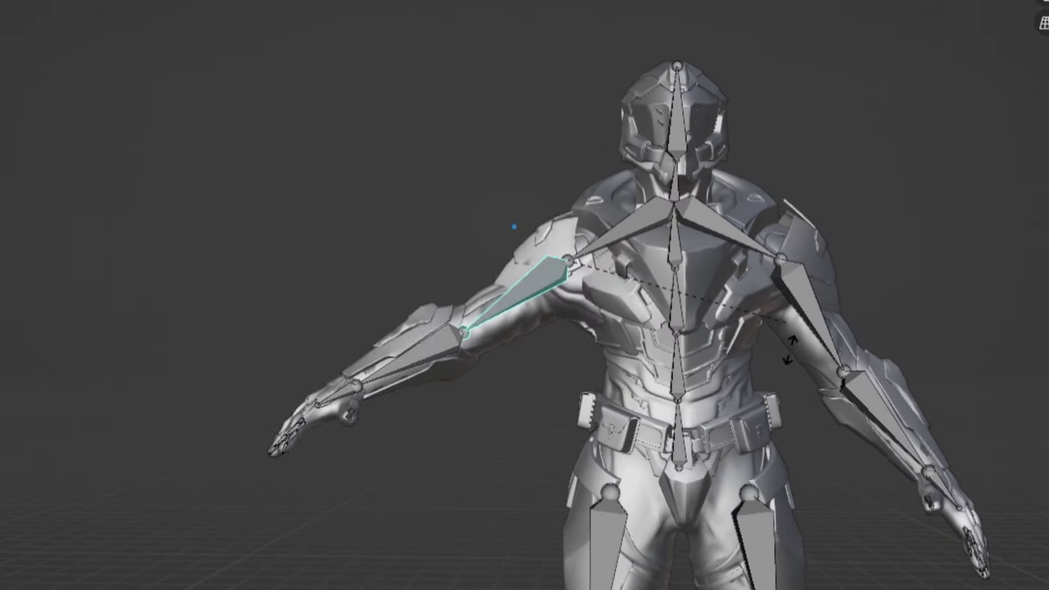
pyautogui.click(791, 420)
pyautogui.click(415, 300)
pyautogui.press('r')
pyautogui.click(441, 251)
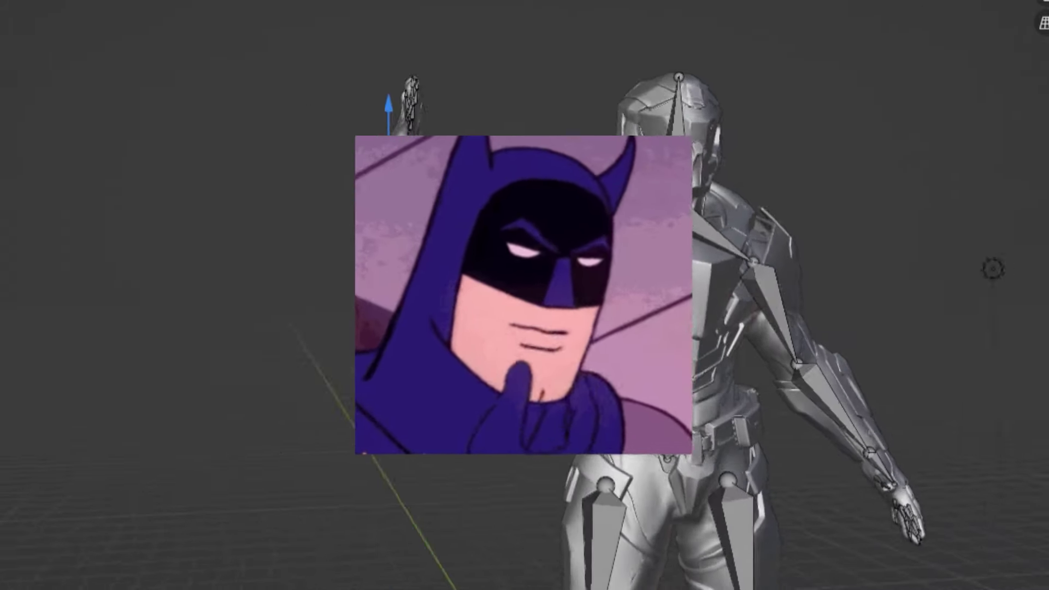
# Pull the IK-driven arm down and inward near the raised hand
pyautogui.moveTo(715, 96); pyautogui.dragTo(782, 248, button='middle')
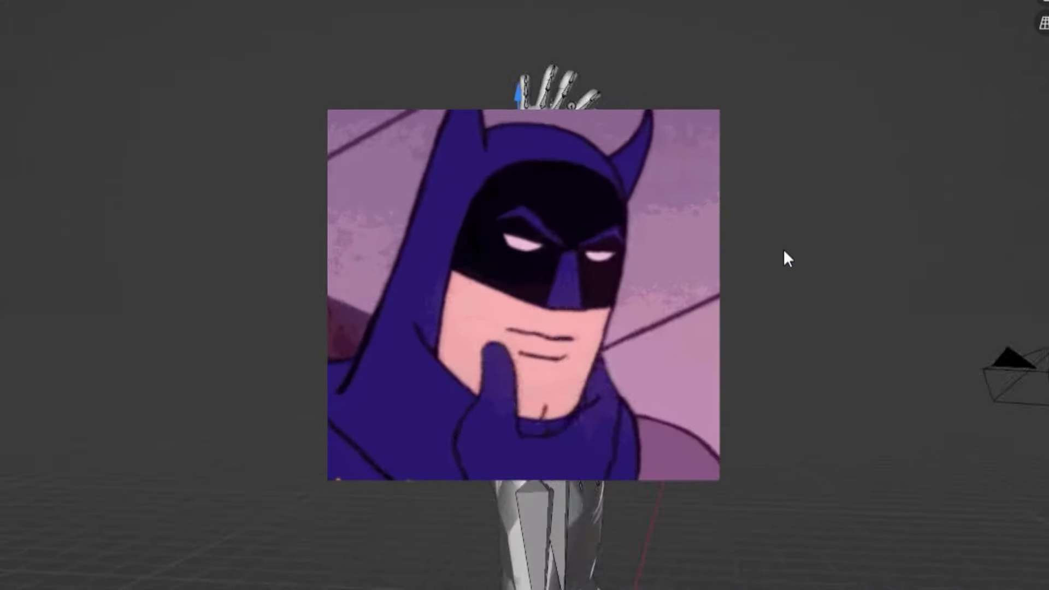
pyautogui.scroll(3, 779, 249)
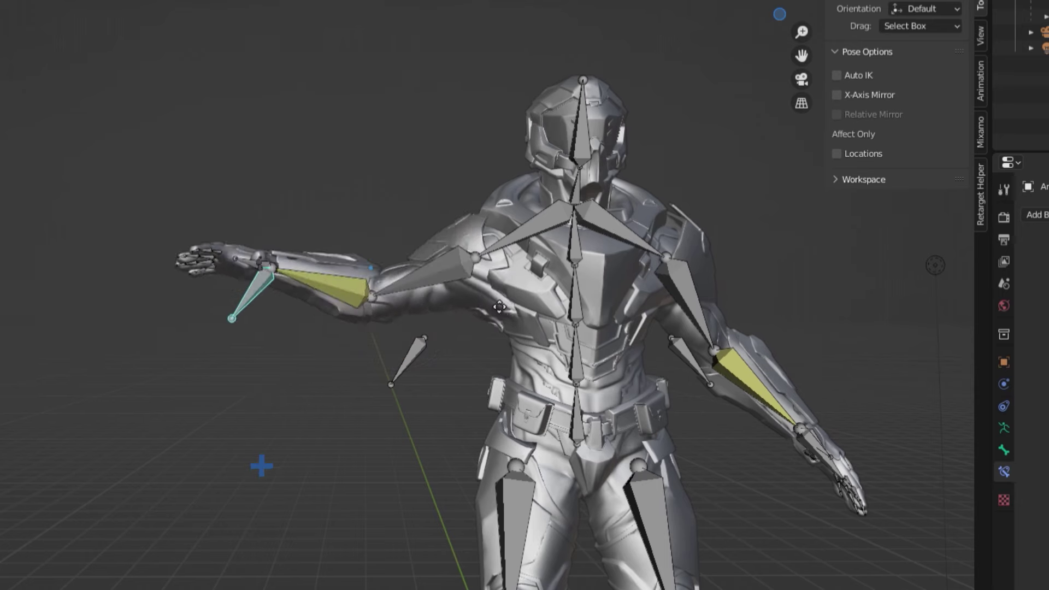
pyautogui.moveTo(499, 307)
pyautogui.mouseDown()
pyautogui.moveTo(603, 346)
pyautogui.moveTo(532, 281)
pyautogui.moveTo(632, 359)
pyautogui.mouseUp()
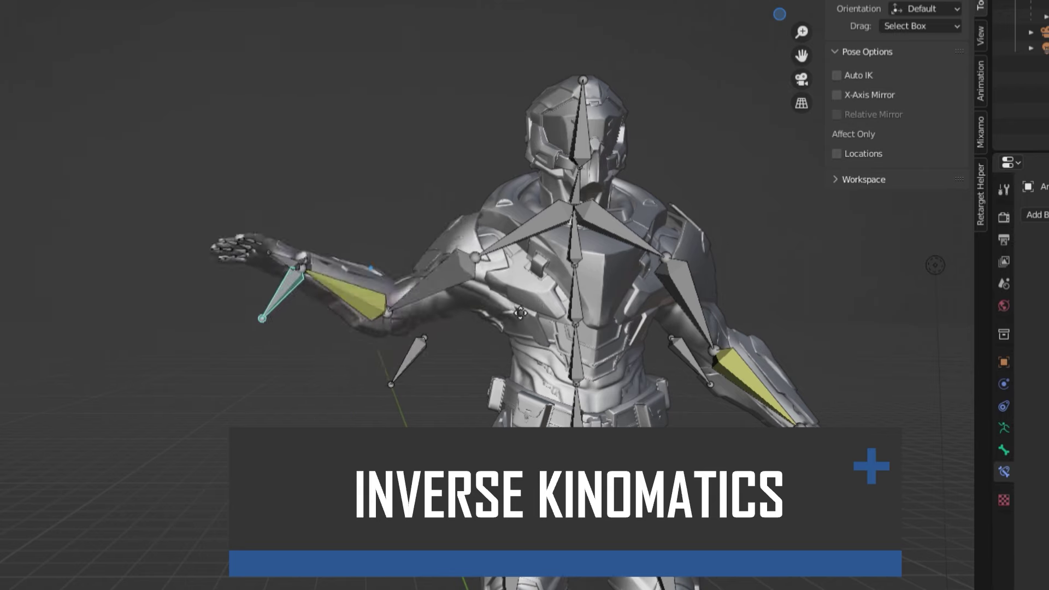
# Give the right forearm bone an IK constraint targeting the Armature
pyautogui.moveTo(534, 370); pyautogui.dragTo(541, 337)
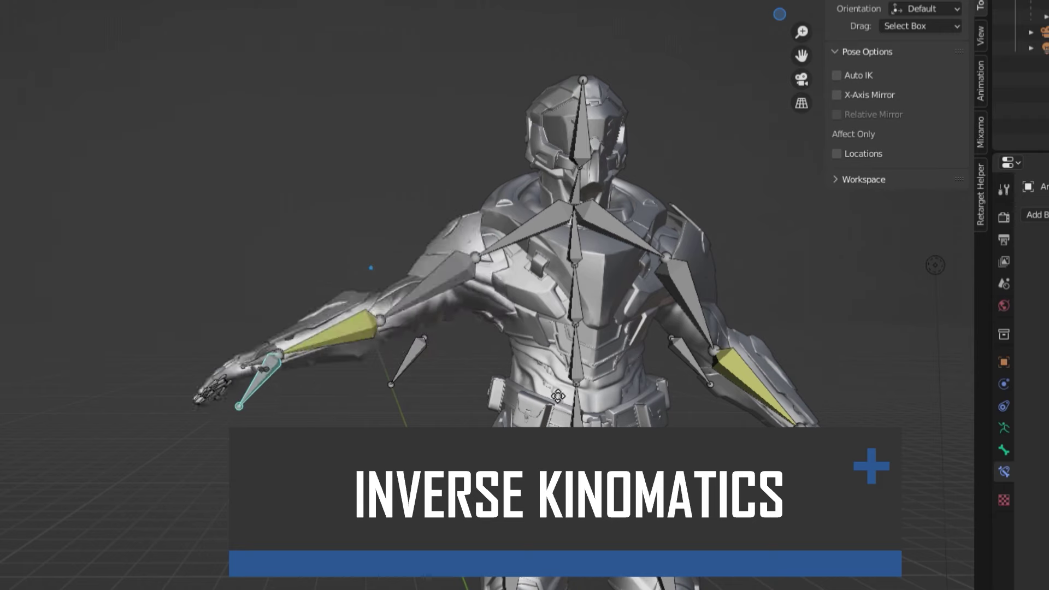
pyautogui.moveTo(633, 338); pyautogui.dragTo(626, 462)
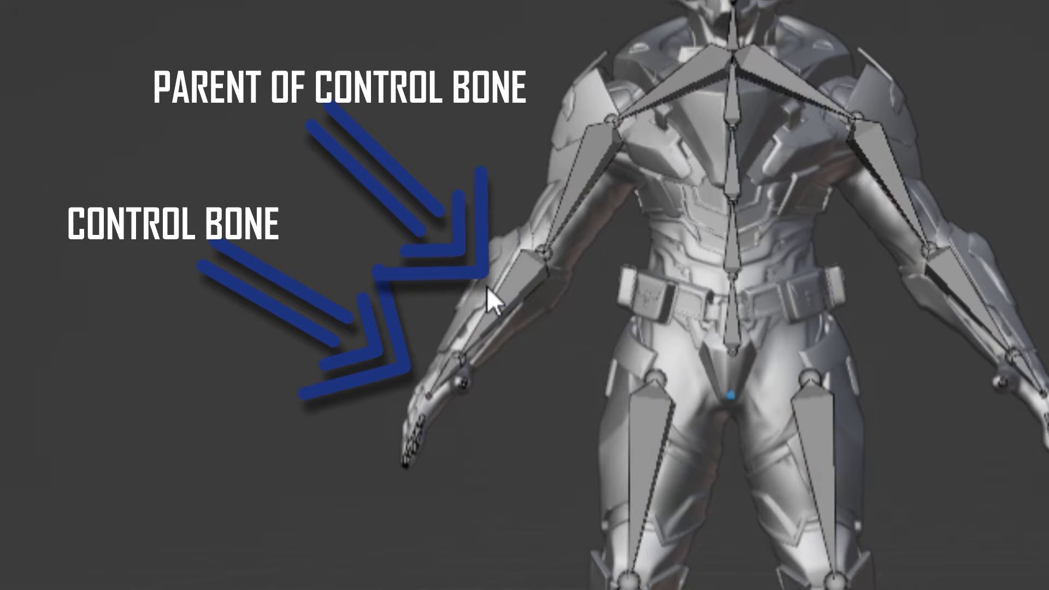
pyautogui.click(504, 294)
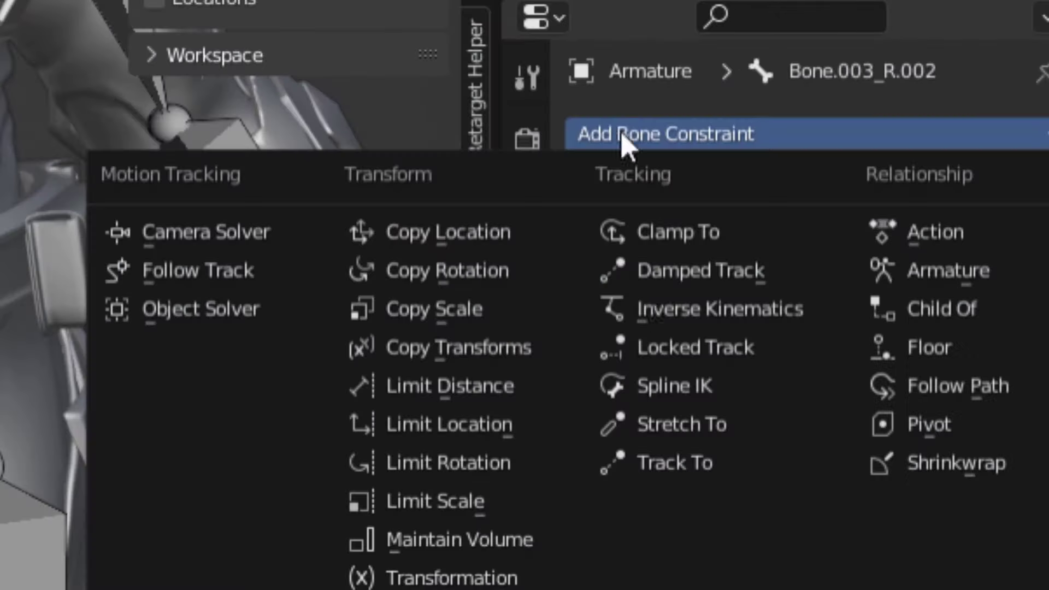
pyautogui.click(689, 321)
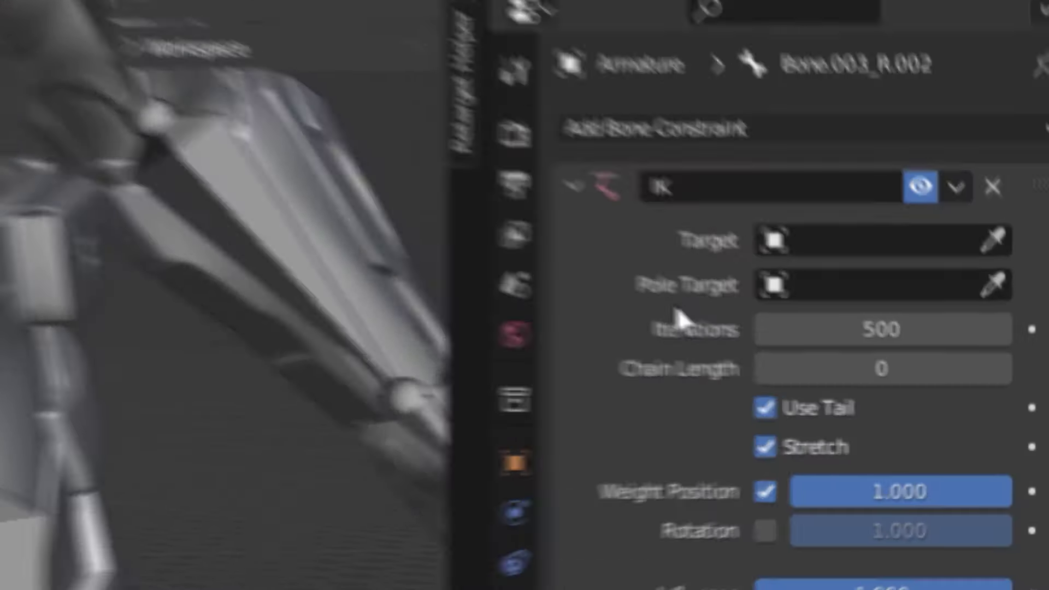
pyautogui.click(901, 244)
pyautogui.click(993, 296)
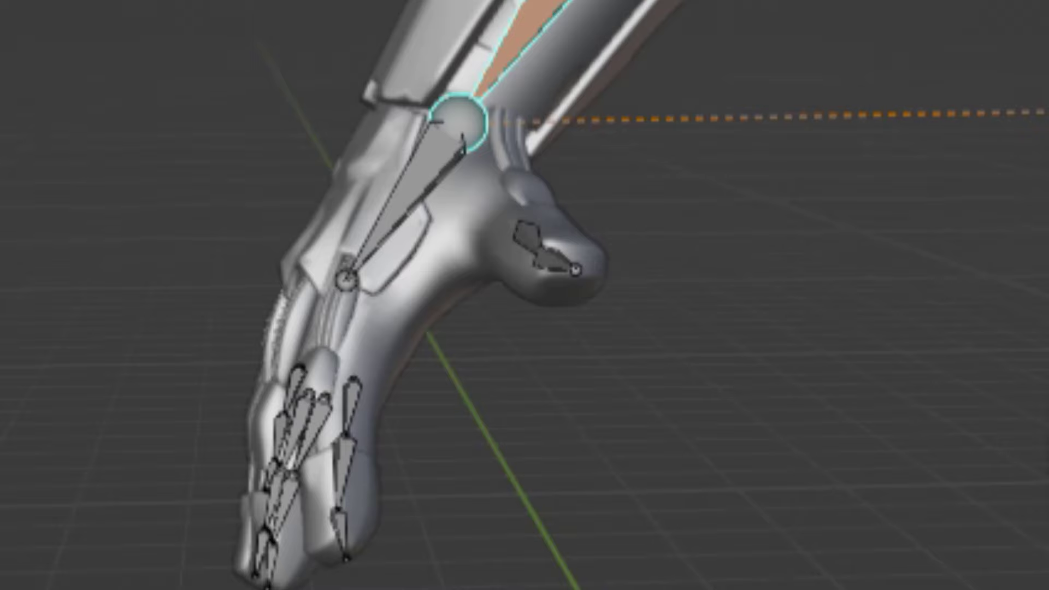
# Extrude a new hand control bone in Edit Mode and clear its parent
pyautogui.hotkey('ctrl', 'Tab')
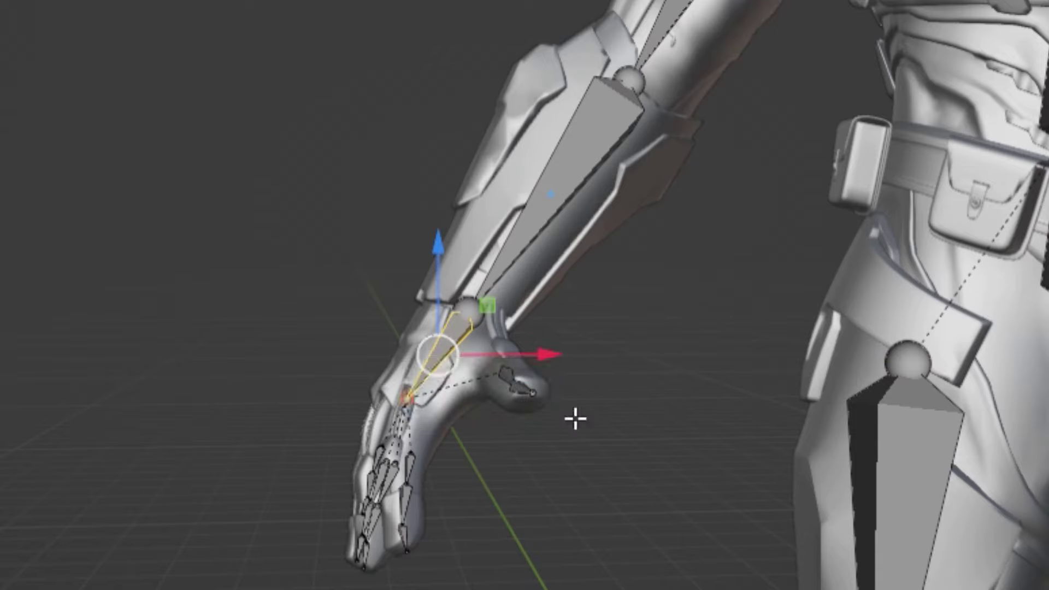
pyautogui.click(542, 360)
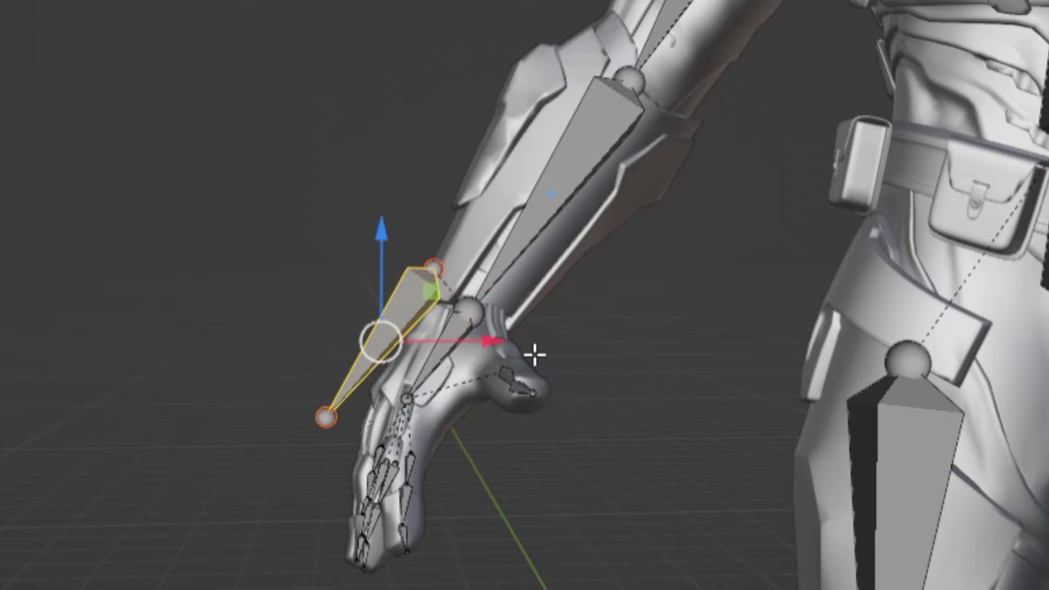
pyautogui.hotkey('alt', 'p')
pyautogui.click(605, 268)
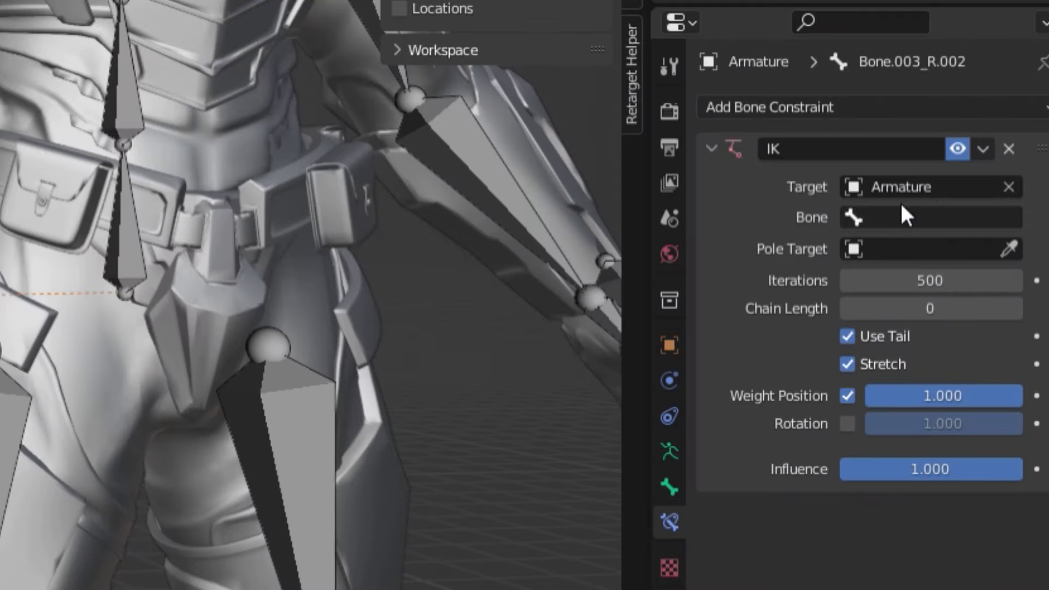
# Set the IK target bone to Bone.003_R.004 with chain length 2, then test it
pyautogui.click(961, 218)
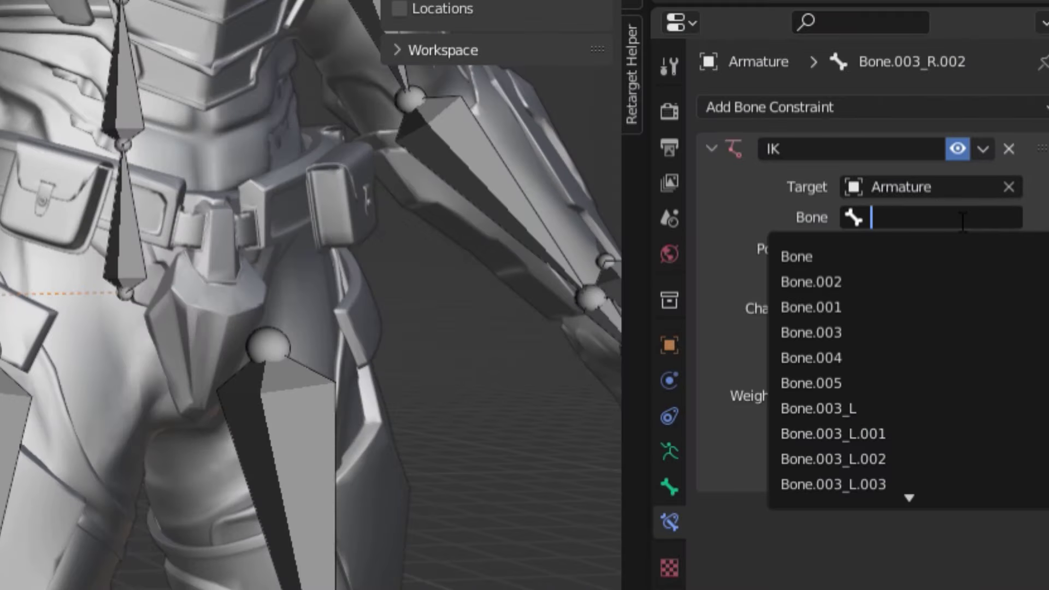
pyautogui.scroll(-1, 962, 484)
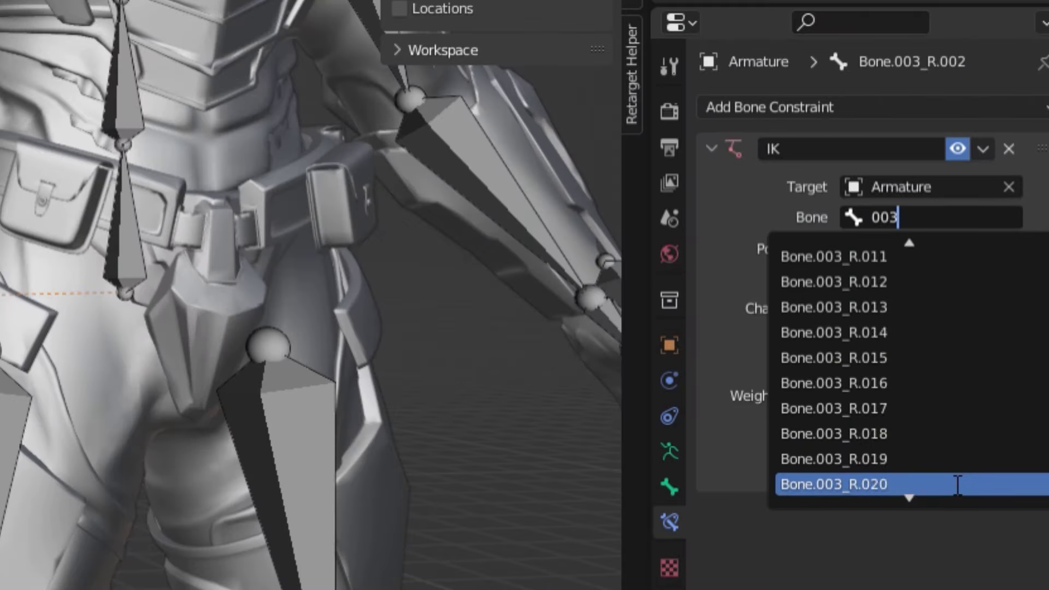
pyautogui.scroll(16, 957, 483)
pyautogui.click(944, 473)
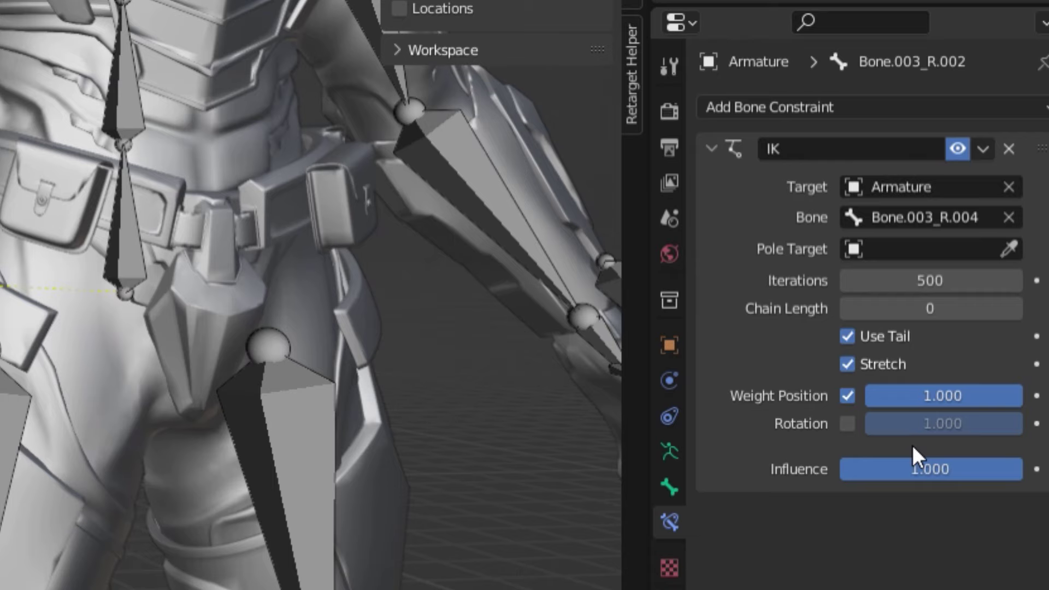
pyautogui.moveTo(961, 308); pyautogui.dragTo(970, 308)
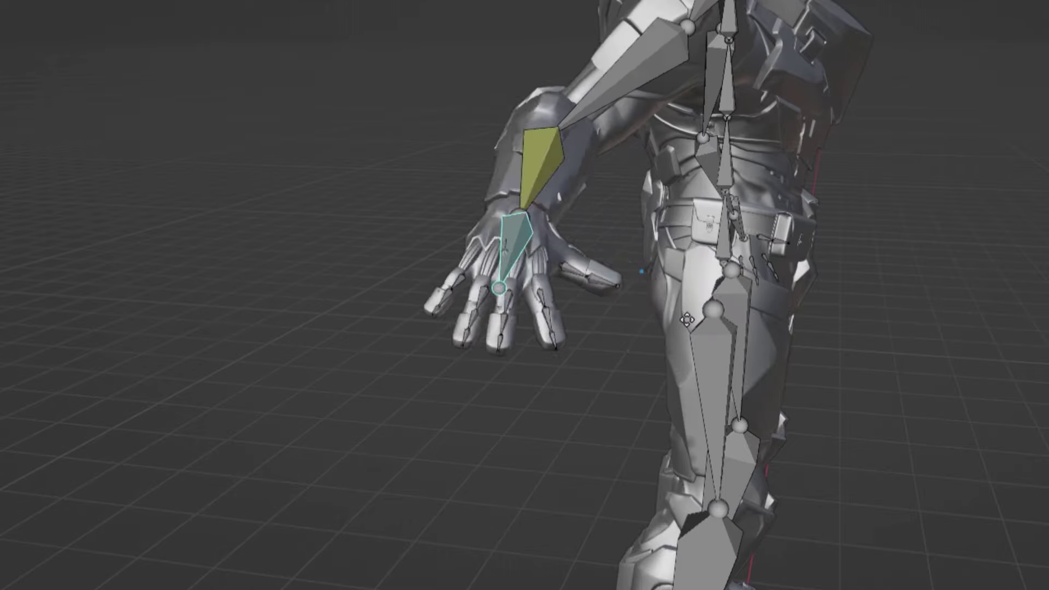
pyautogui.press('g')
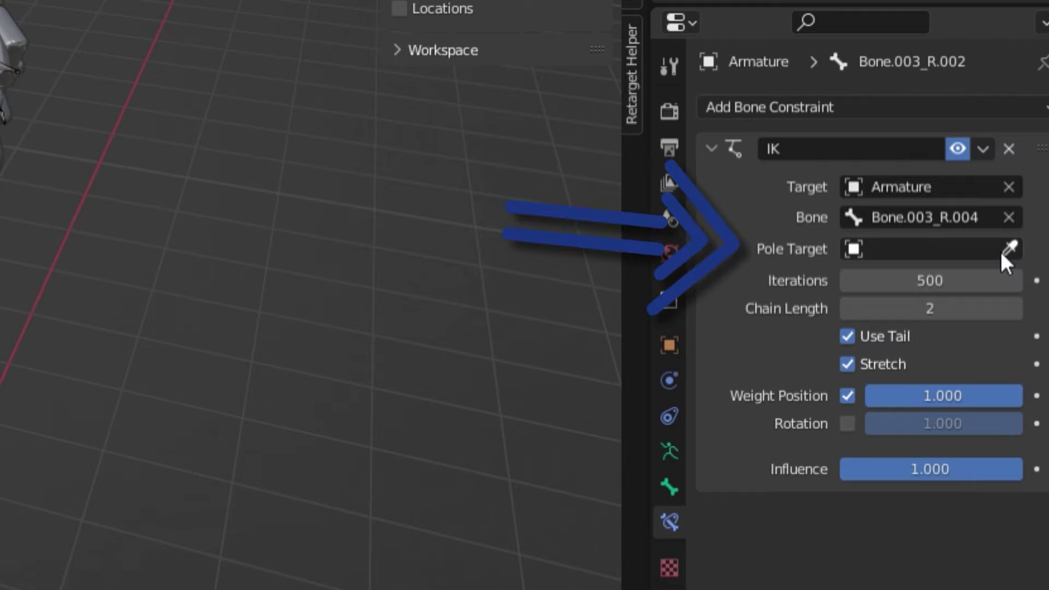
pyautogui.click(1004, 251)
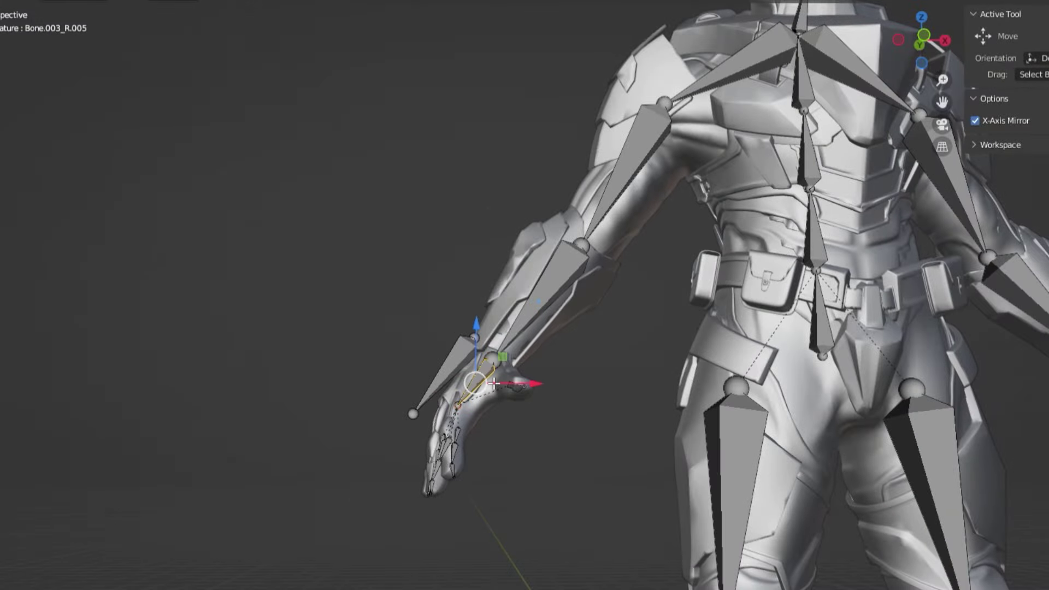
# Unparent the pole bone and make it the arm IK's pole target in Pose Mode, then check the bent arm
pyautogui.click(488, 377)
pyautogui.moveTo(488, 377)
pyautogui.mouseDown(button='middle')
pyautogui.moveTo(597, 253)
pyautogui.moveTo(446, 302)
pyautogui.mouseUp(button='middle')
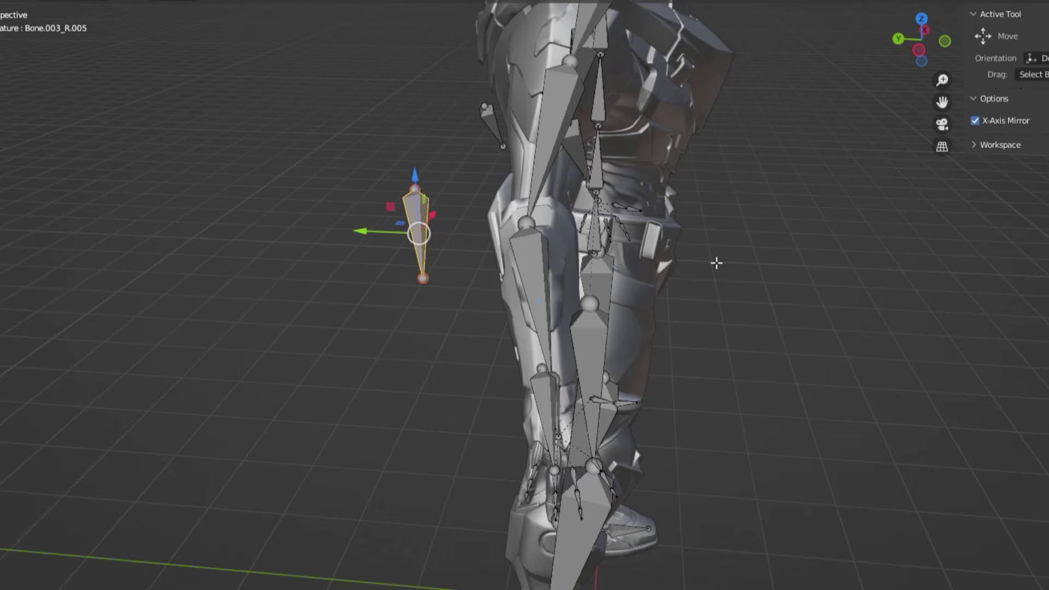
pyautogui.moveTo(715, 262); pyautogui.dragTo(671, 267, button='middle')
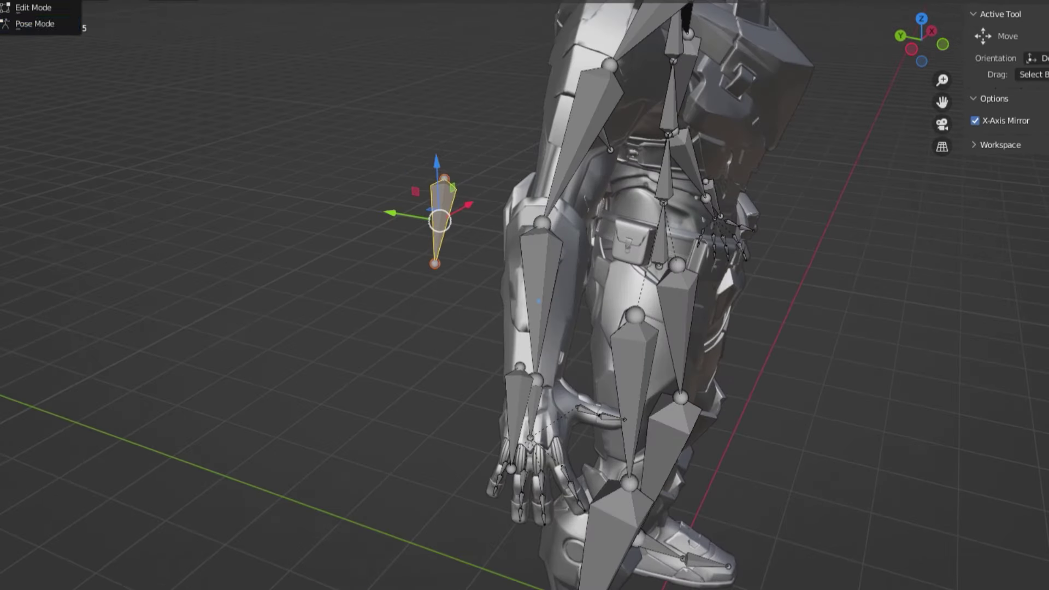
pyautogui.click(34, 24)
pyautogui.write('bone')
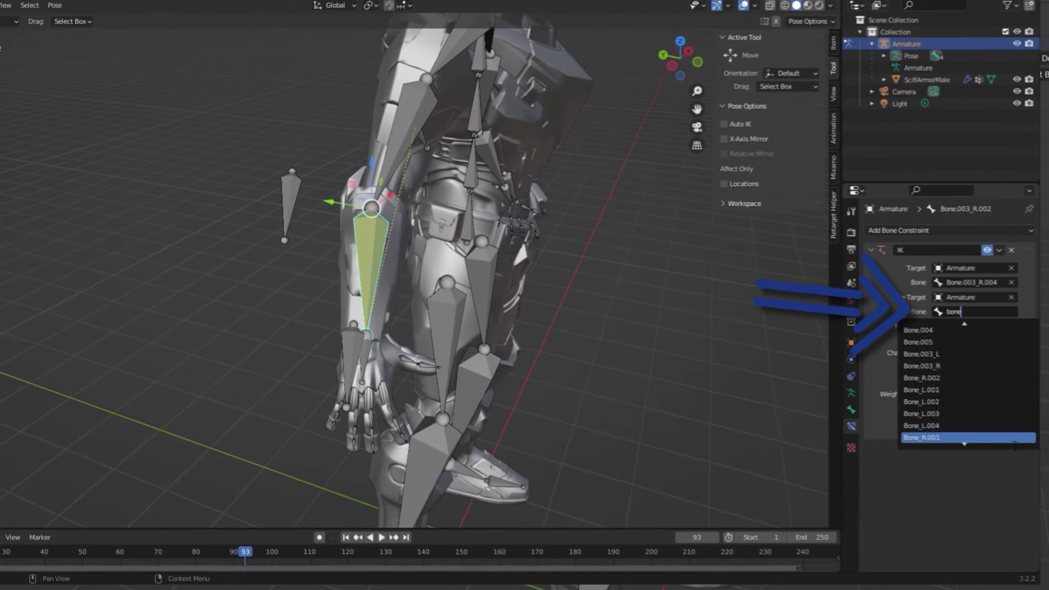
pyautogui.press('Return')
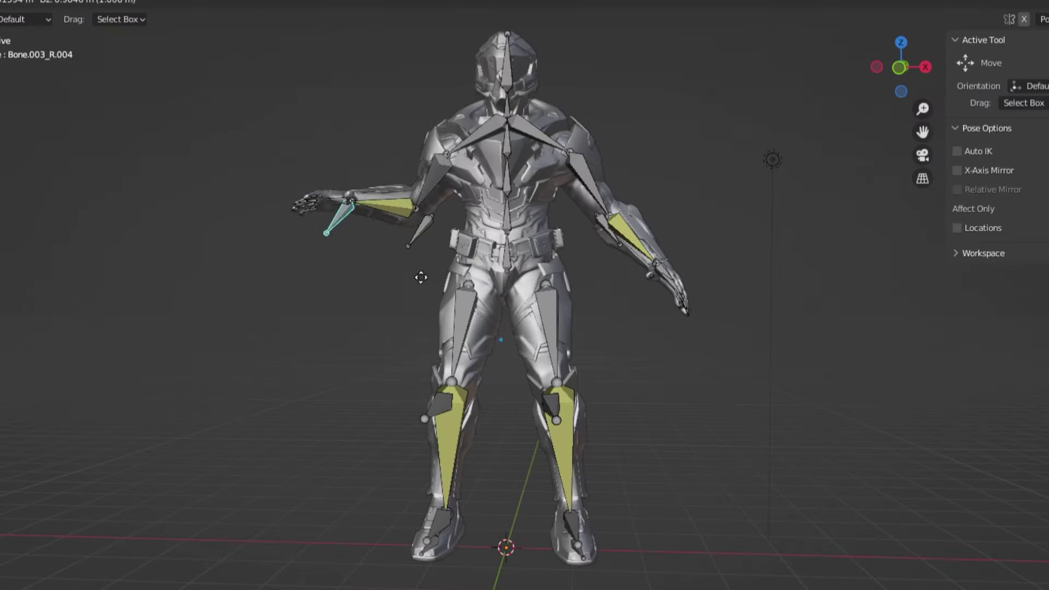
pyautogui.moveTo(679, 268)
pyautogui.mouseDown(button='middle')
pyautogui.moveTo(546, 270)
pyautogui.moveTo(676, 271)
pyautogui.mouseUp(button='middle')
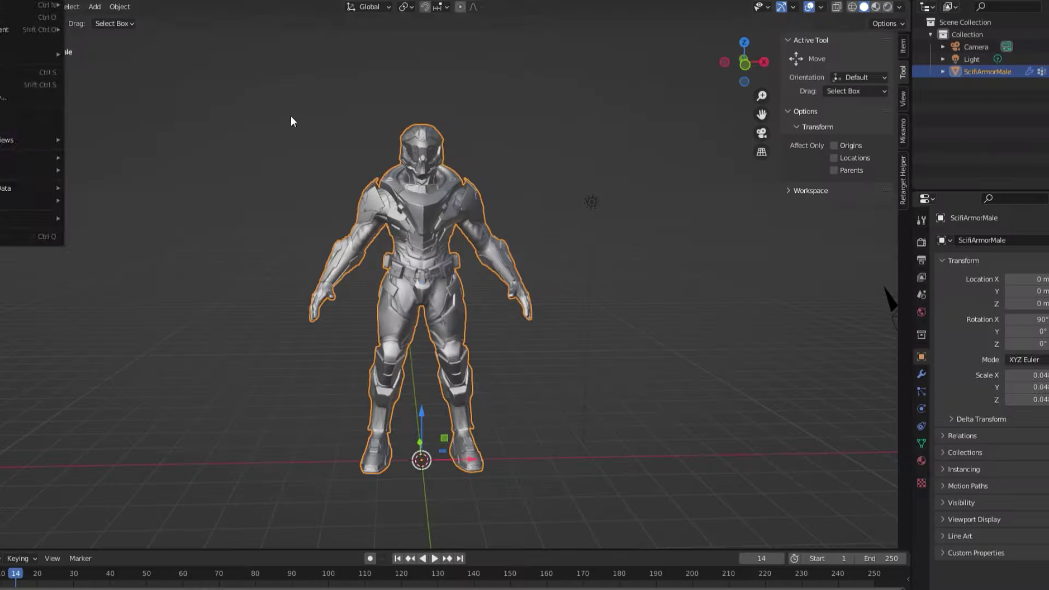
# Add a Human Meta-Rig, inspect it from the top view, and select all its bones
pyautogui.hotkey('shift', 'a')
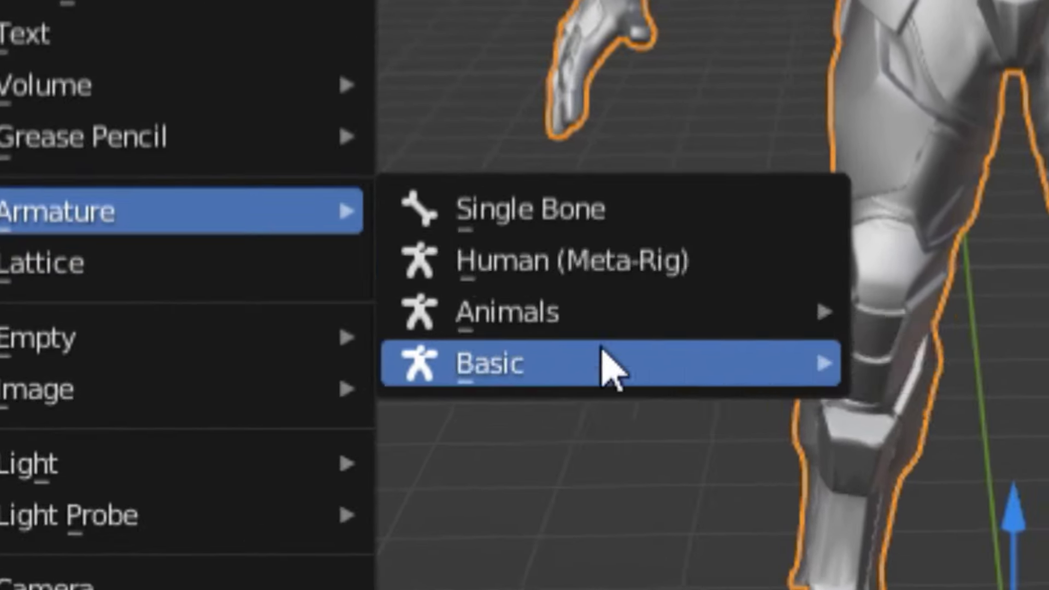
pyautogui.moveTo(405, 386)
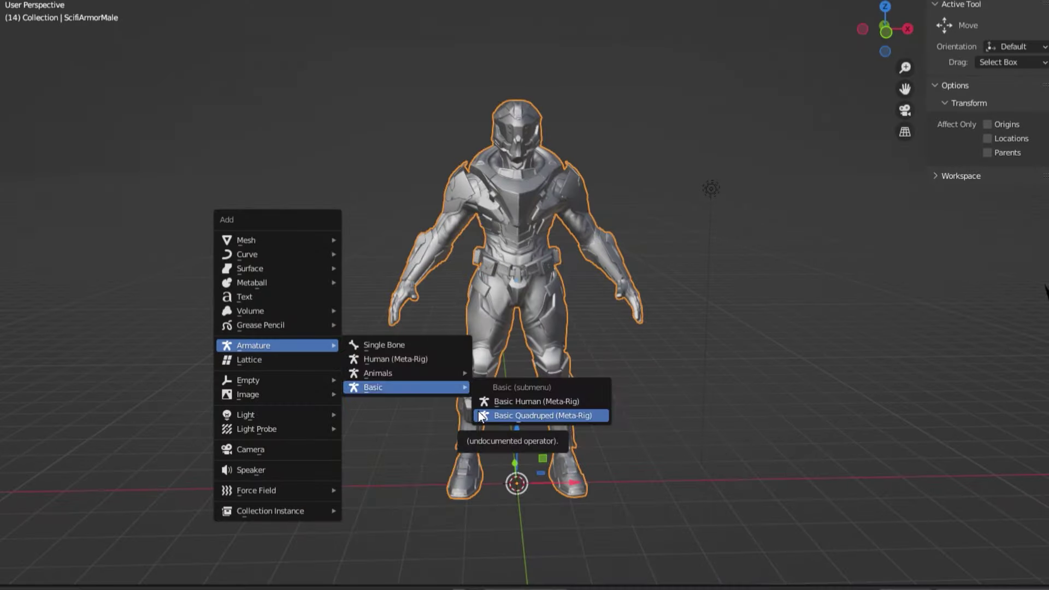
pyautogui.click(431, 368)
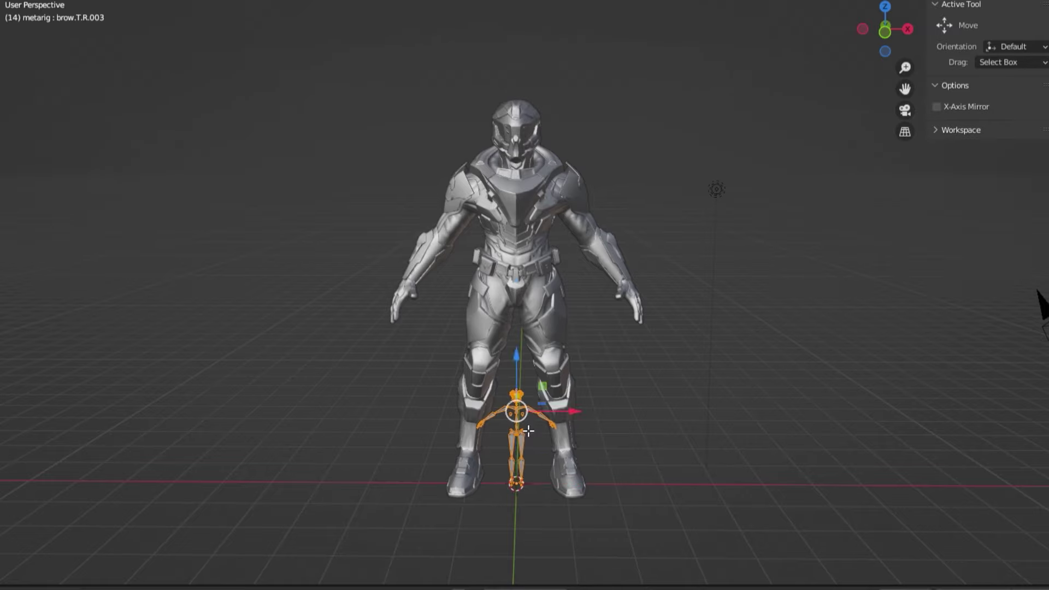
pyautogui.moveTo(580, 217); pyautogui.dragTo(556, 210, button='middle')
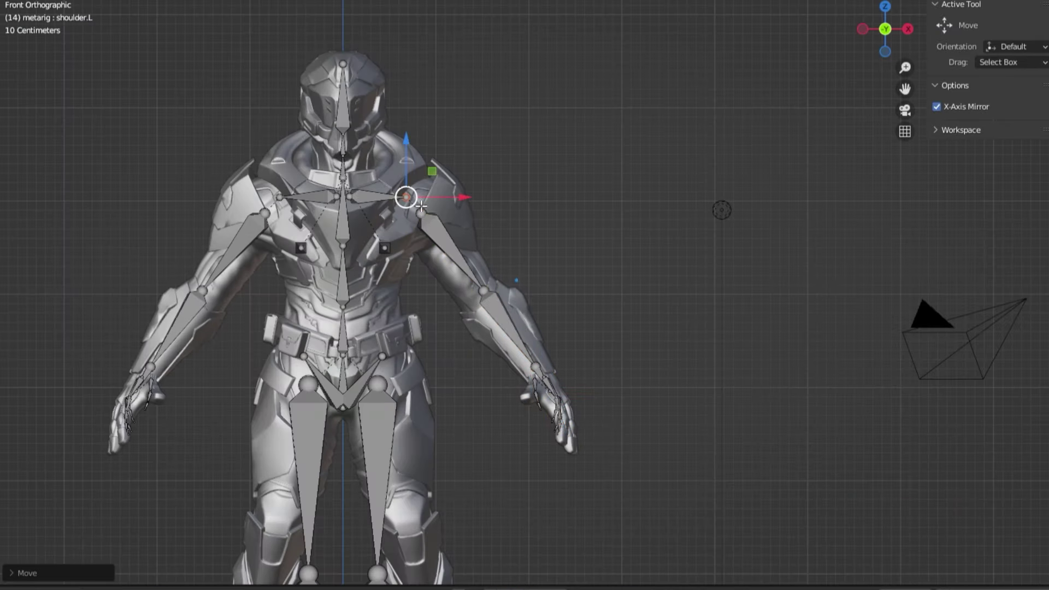
pyautogui.press('KP_7')
pyautogui.scroll(3, 561, 286)
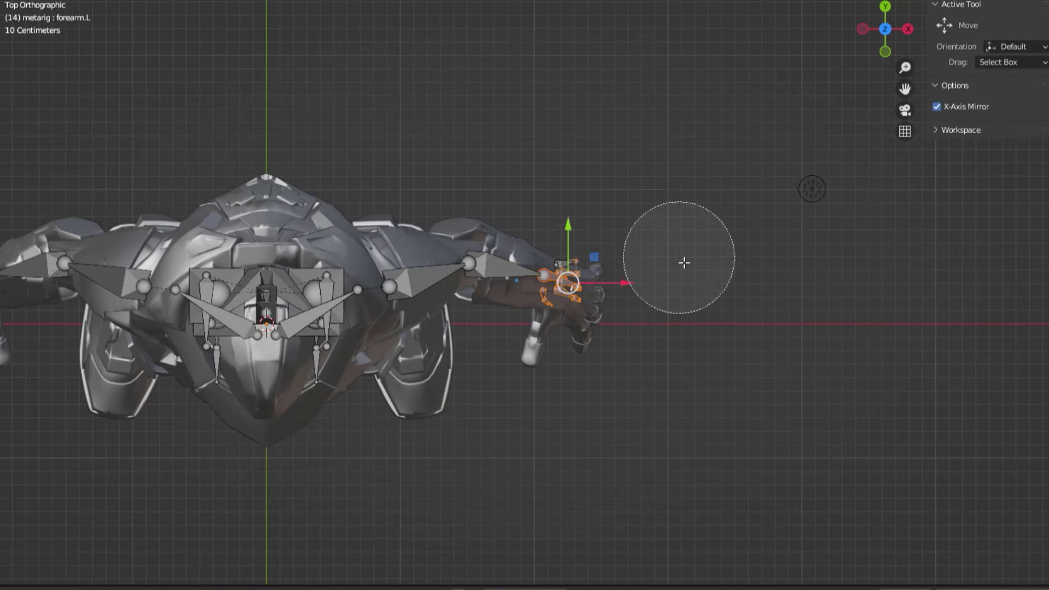
pyautogui.moveTo(658, 270); pyautogui.dragTo(604, 395, button='middle')
pyautogui.scroll(5, 601, 300)
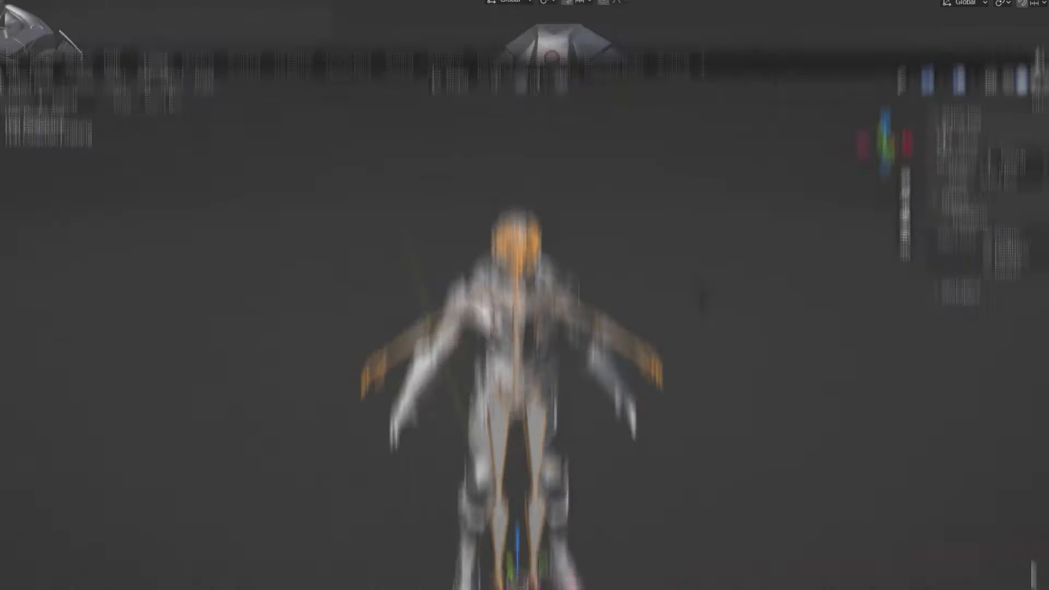
pyautogui.press('a')
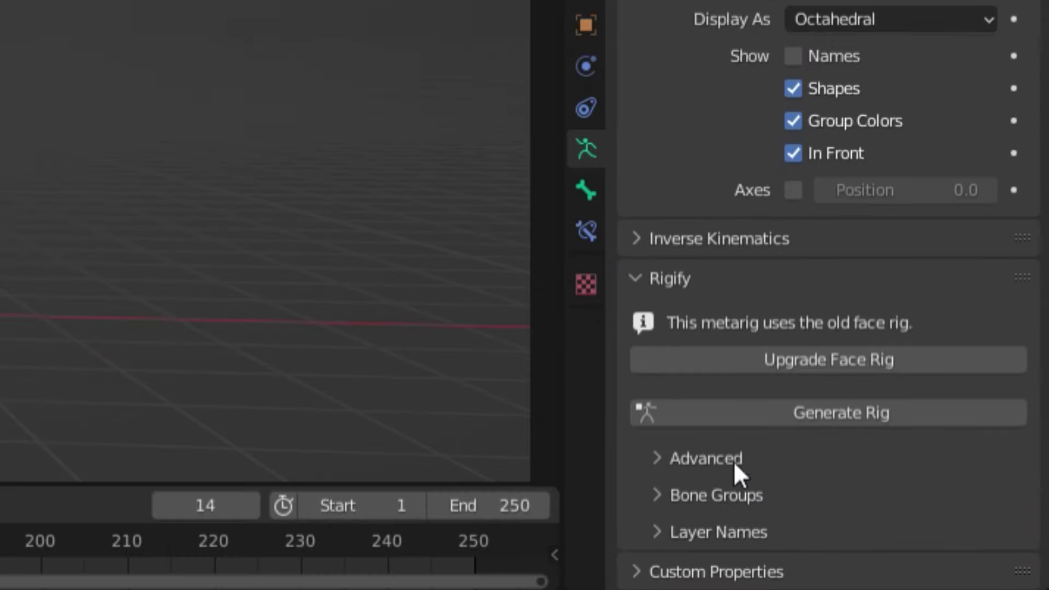
# Generate the Rigify rig from the metarig and begin parenting the mesh to it
pyautogui.click(781, 418)
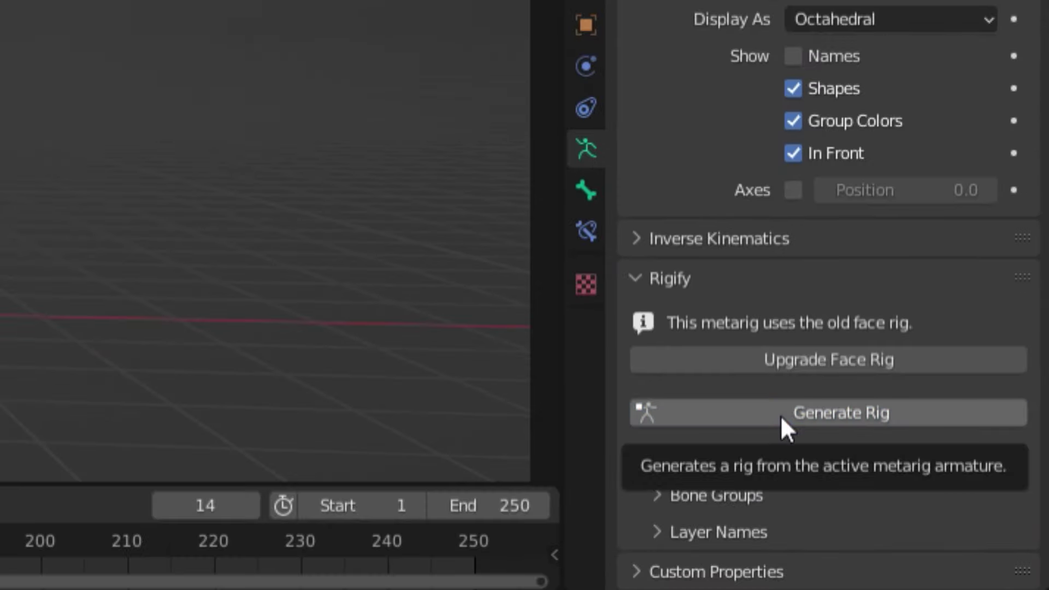
pyautogui.moveTo(873, 467)
pyautogui.mouseDown(button='middle')
pyautogui.moveTo(975, 452)
pyautogui.moveTo(634, 456)
pyautogui.mouseUp(button='middle')
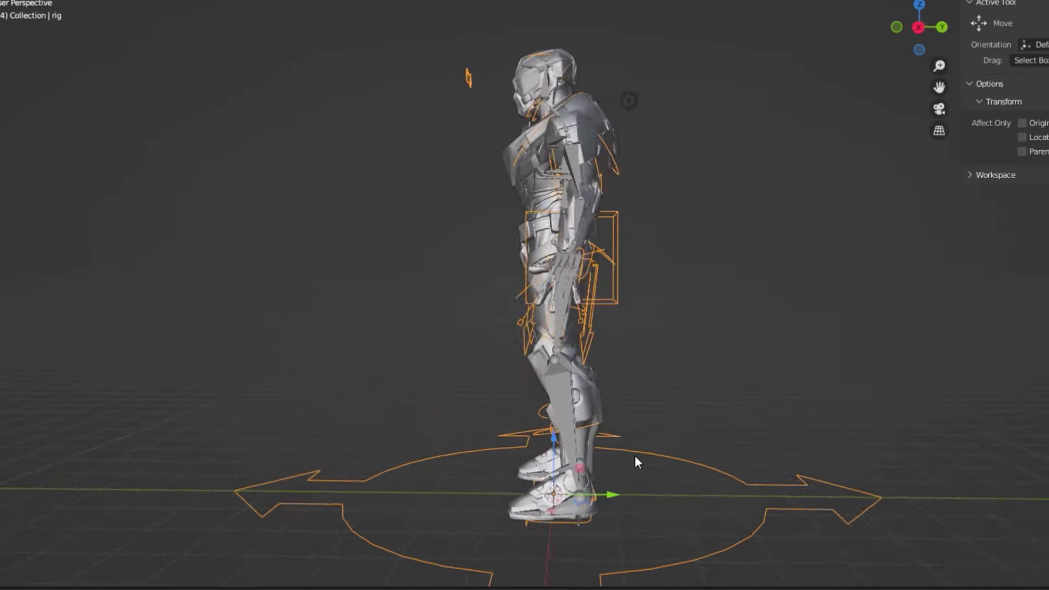
pyautogui.hotkey('ctrl', 'p')
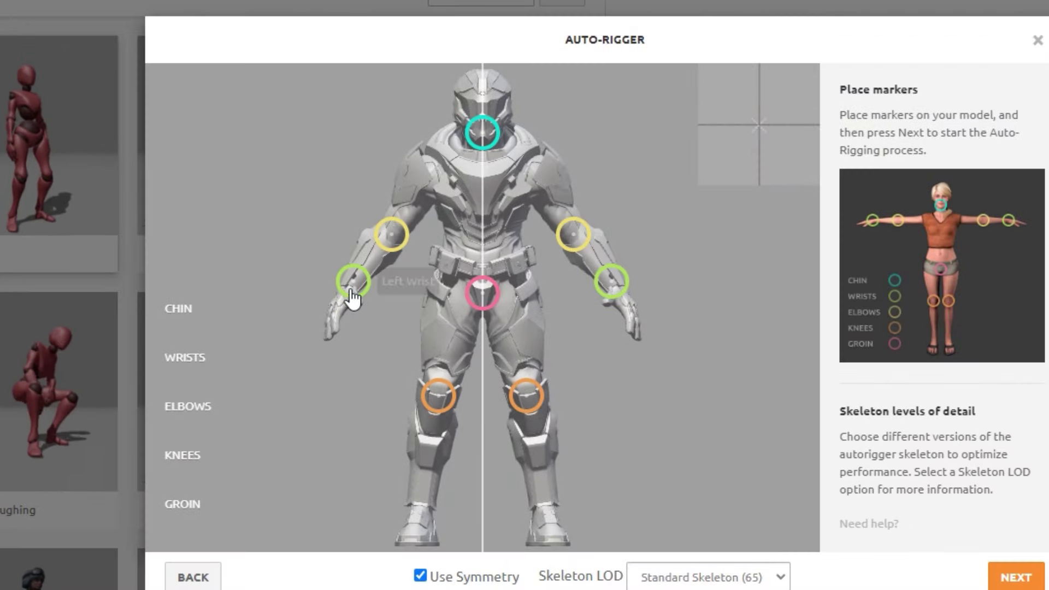
# Start Mixamo auto-rigging with the placed markers and orbit the rigged preview
pyautogui.click(1013, 574)
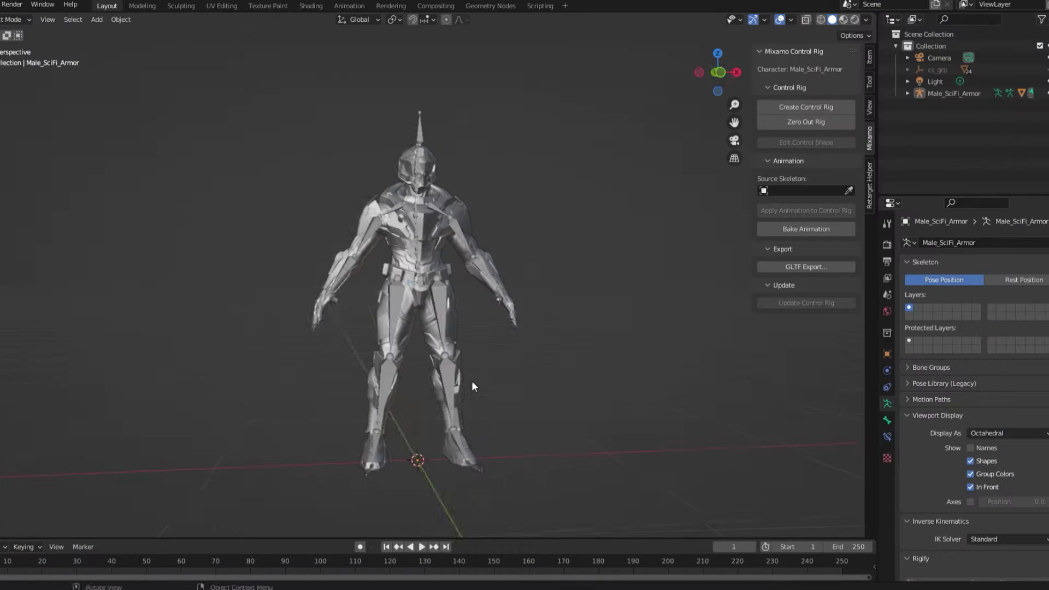
pyautogui.moveTo(472, 386)
pyautogui.mouseDown(button='middle')
pyautogui.moveTo(477, 421)
pyautogui.moveTo(370, 429)
pyautogui.mouseUp(button='middle')
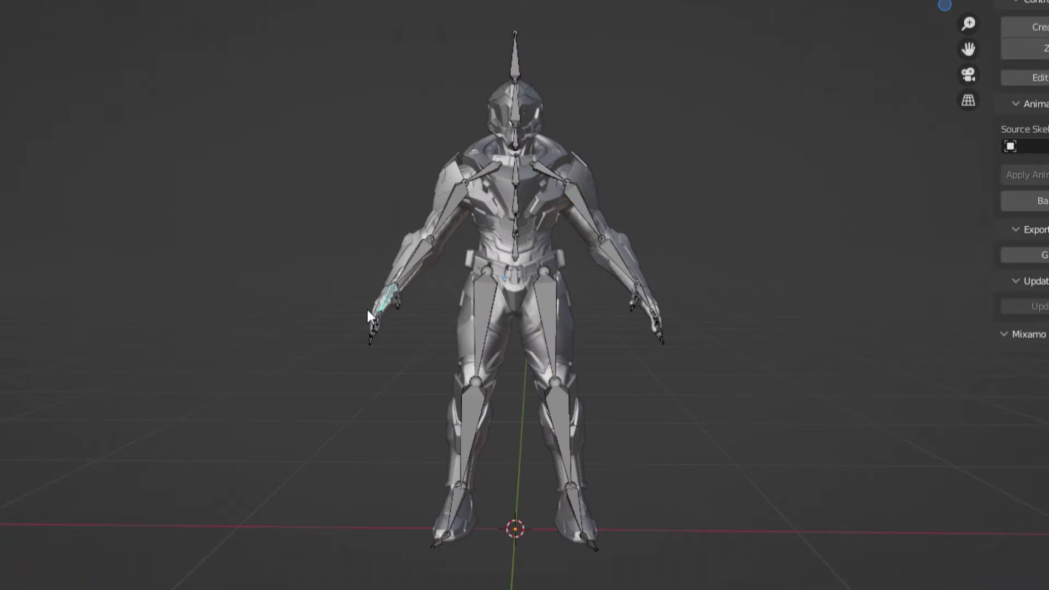
# Test-grab a hand bone, then create a Mixamo control rig with IK arms and IK legs
pyautogui.press('g')
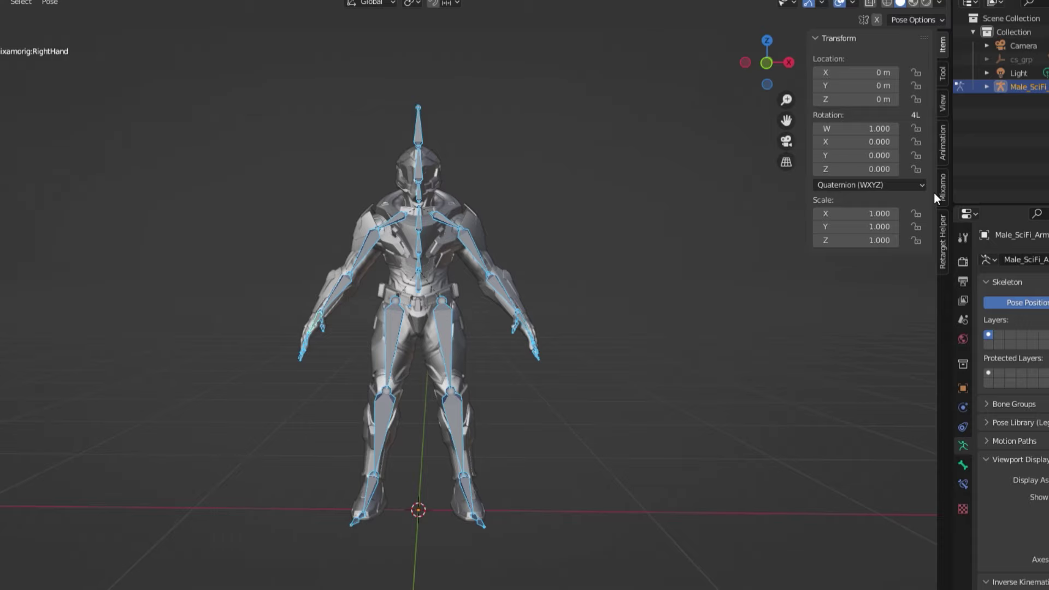
pyautogui.click(935, 190)
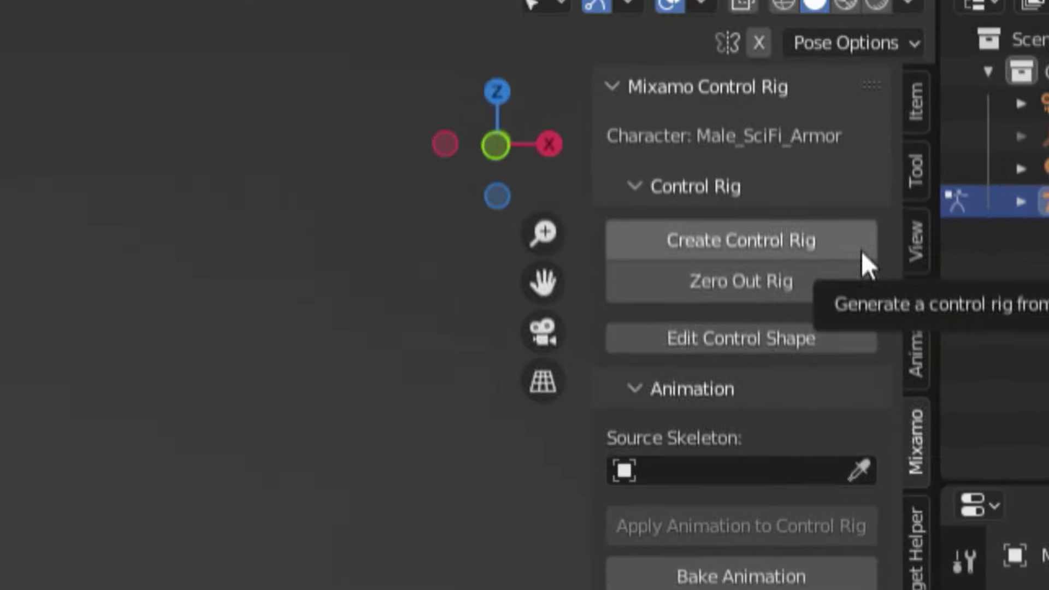
pyautogui.click(862, 251)
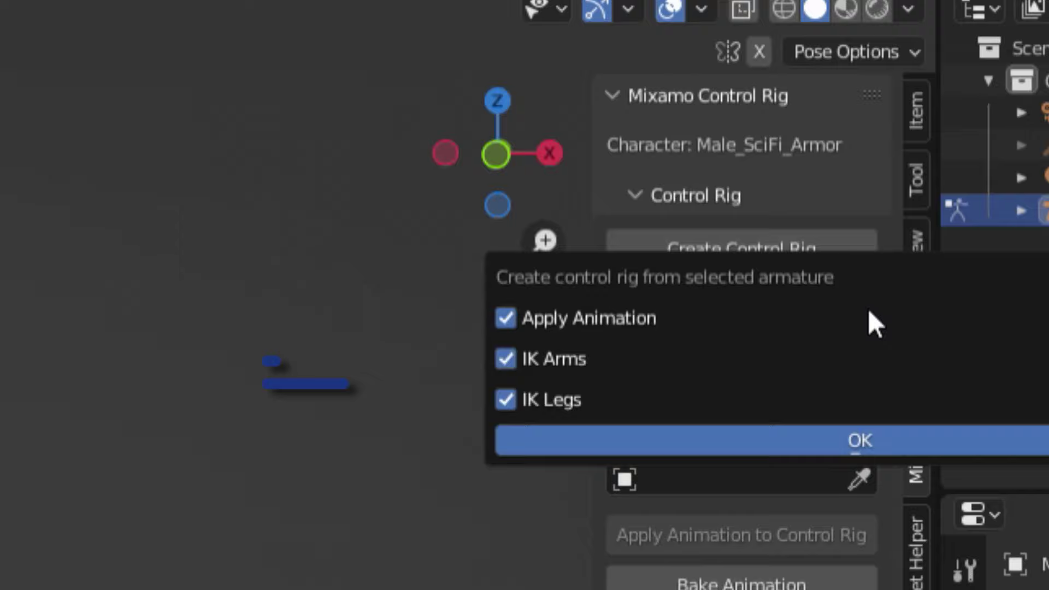
pyautogui.click(883, 438)
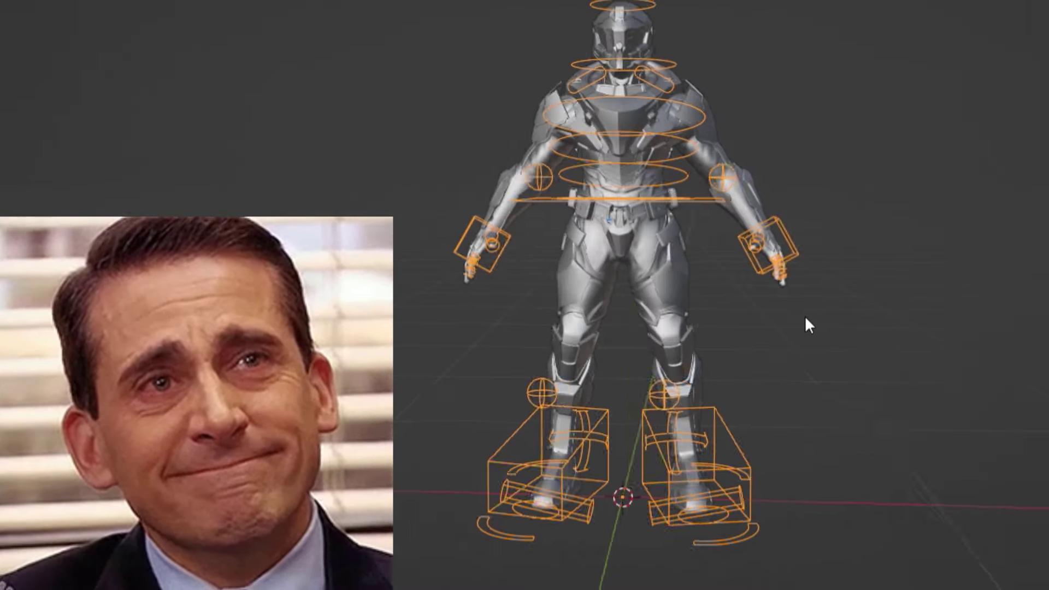
pyautogui.moveTo(806, 319)
pyautogui.mouseDown(button='middle')
pyautogui.moveTo(534, 311)
pyautogui.moveTo(205, 322)
pyautogui.mouseUp(button='middle')
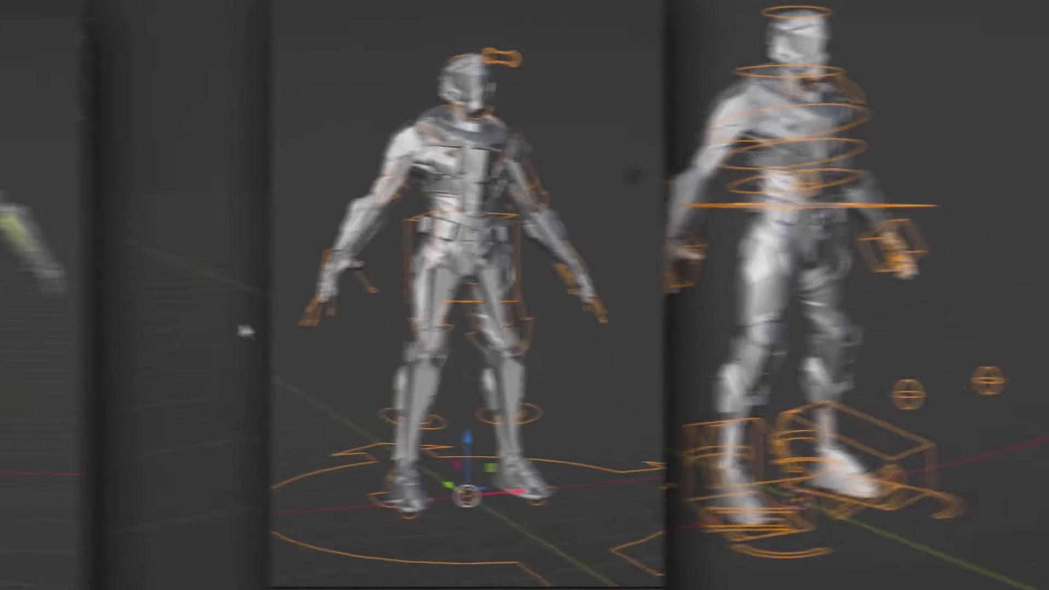